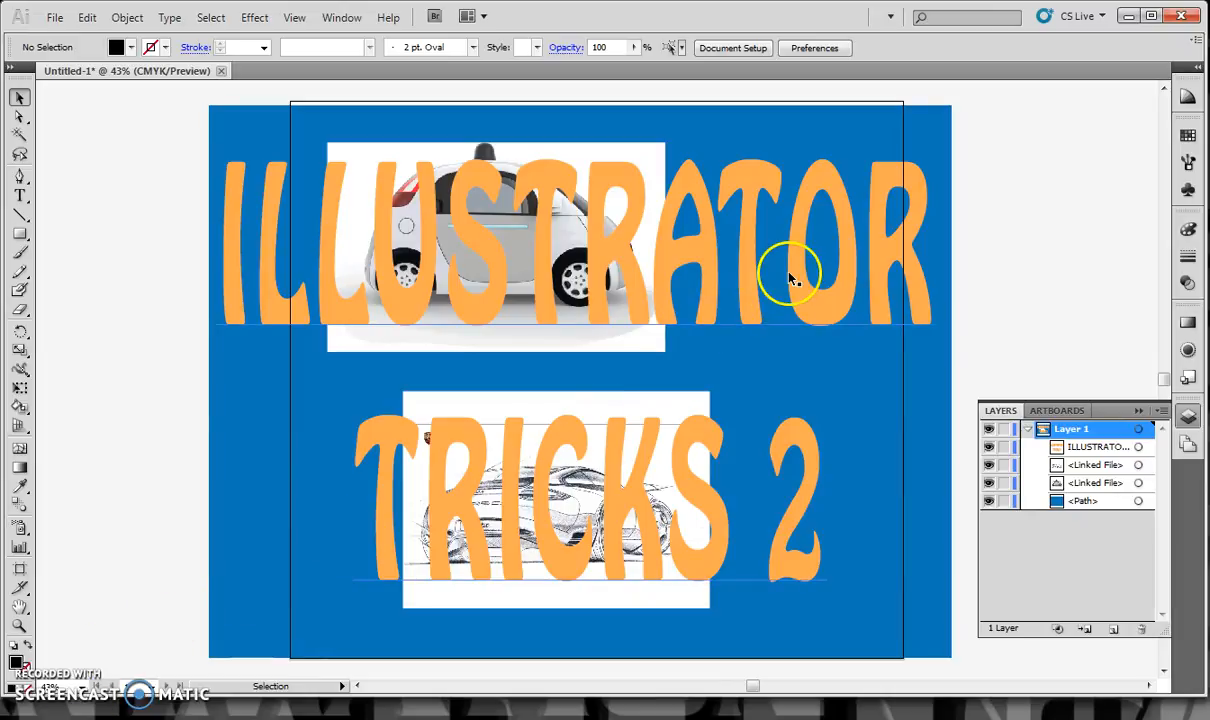
left_click(1190, 415)
left_click(1190, 415)
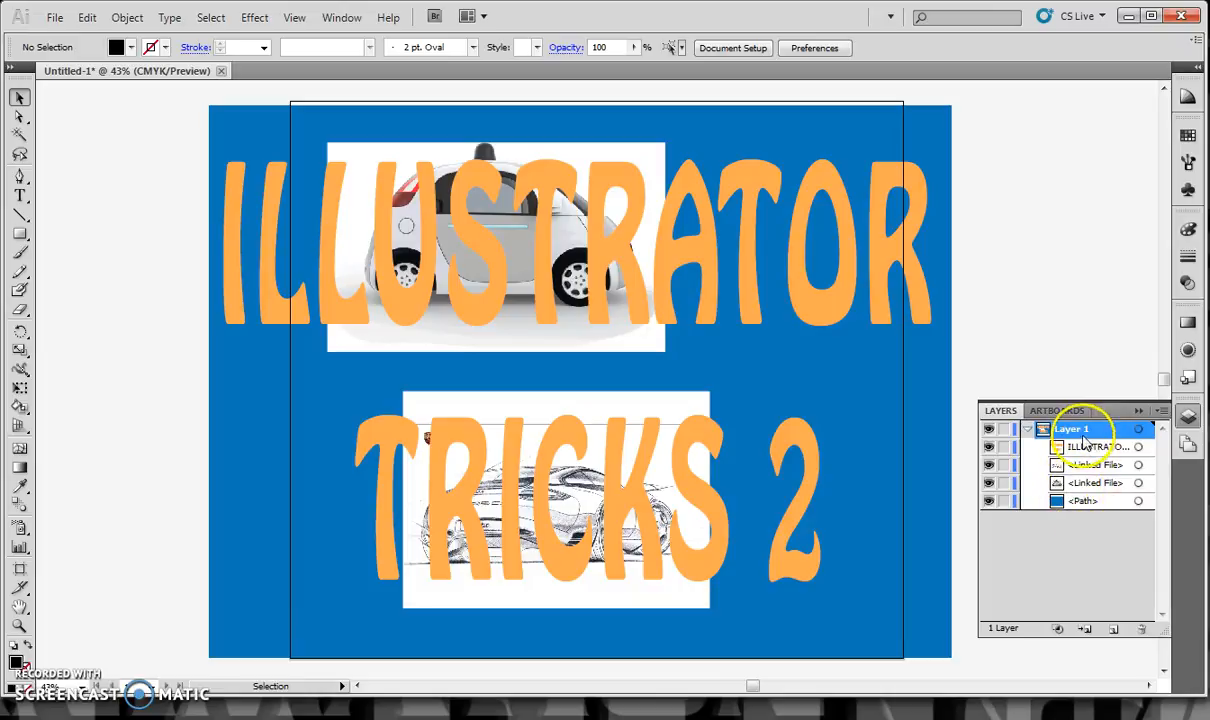
left_click(990, 449)
left_click(990, 449)
left_click(990, 449)
left_click(990, 449)
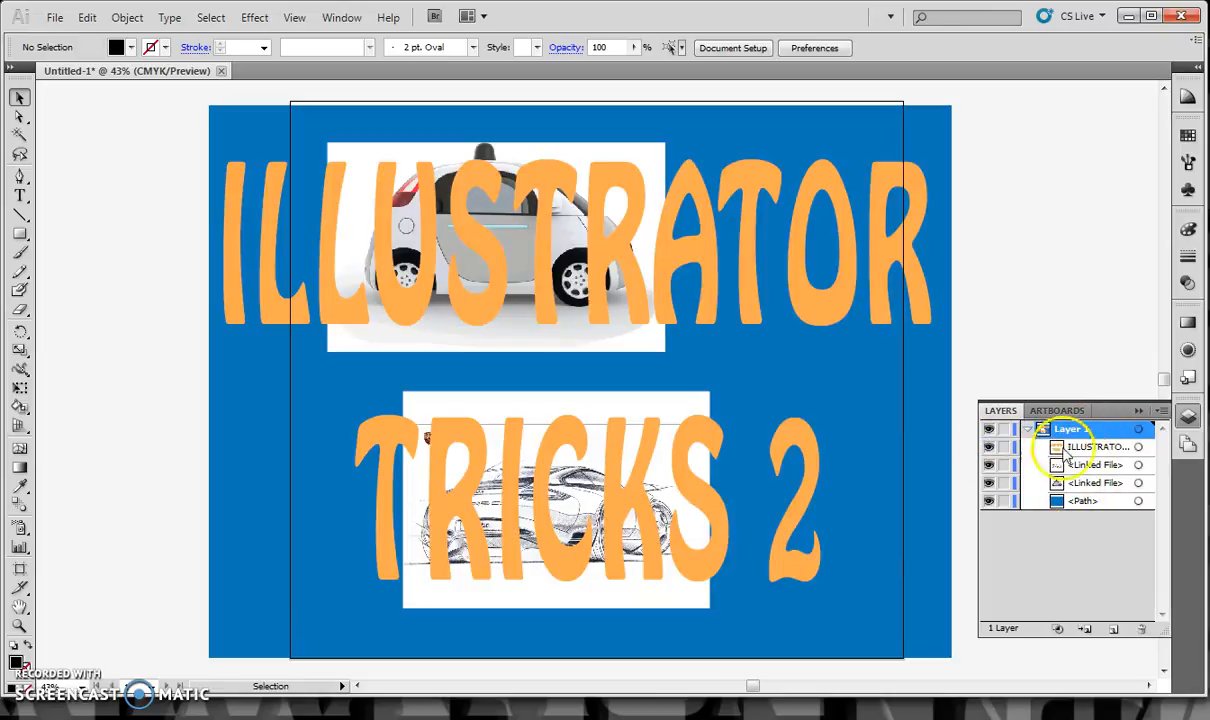
Move the title text below all other objects in Layer 1 and hide it, keeping the blue background visible
left_click_drag(1035, 447, 1097, 512)
left_click(990, 501)
left_click(990, 483)
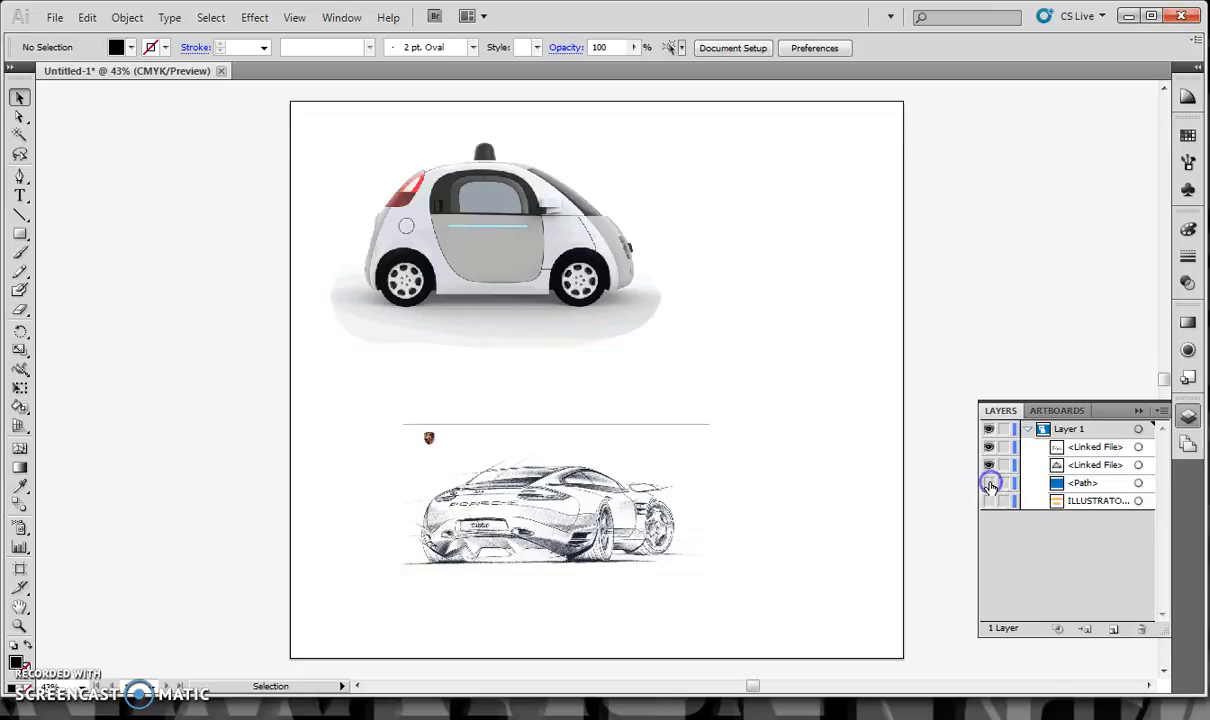
left_click(990, 483)
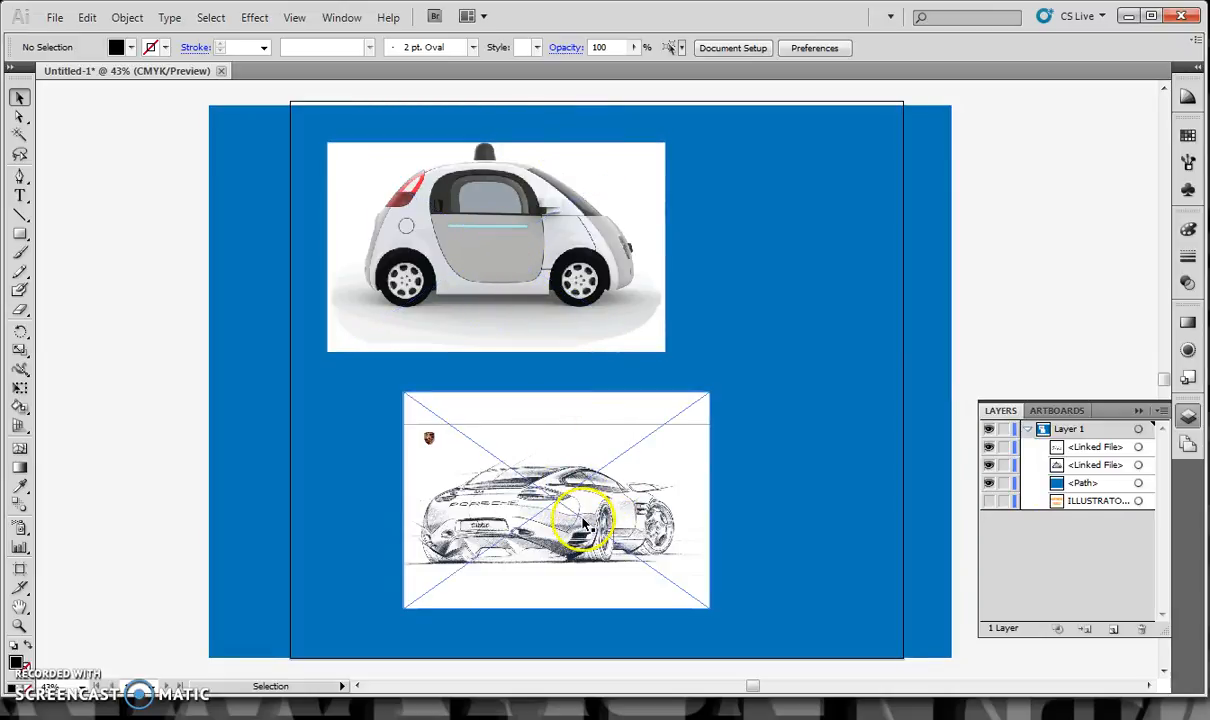
Embed the linked car-side.png and sketch.jpg images in the document
left_click(585, 523)
left_click(582, 327)
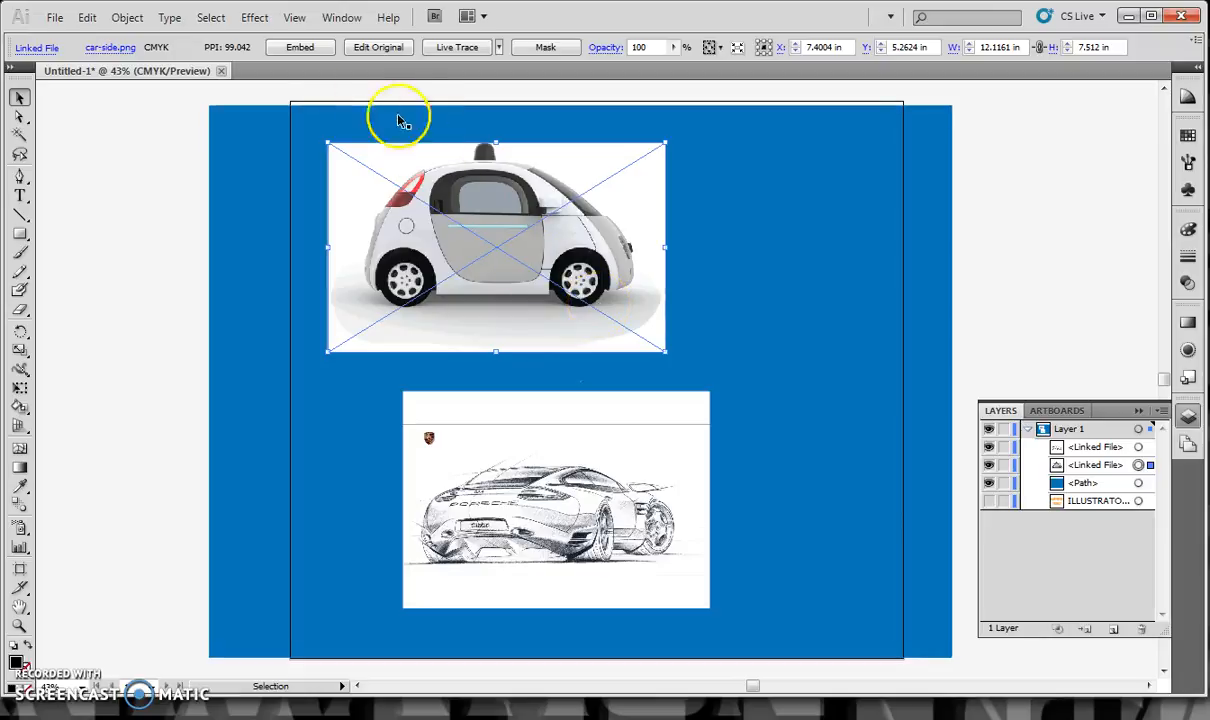
left_click(302, 48)
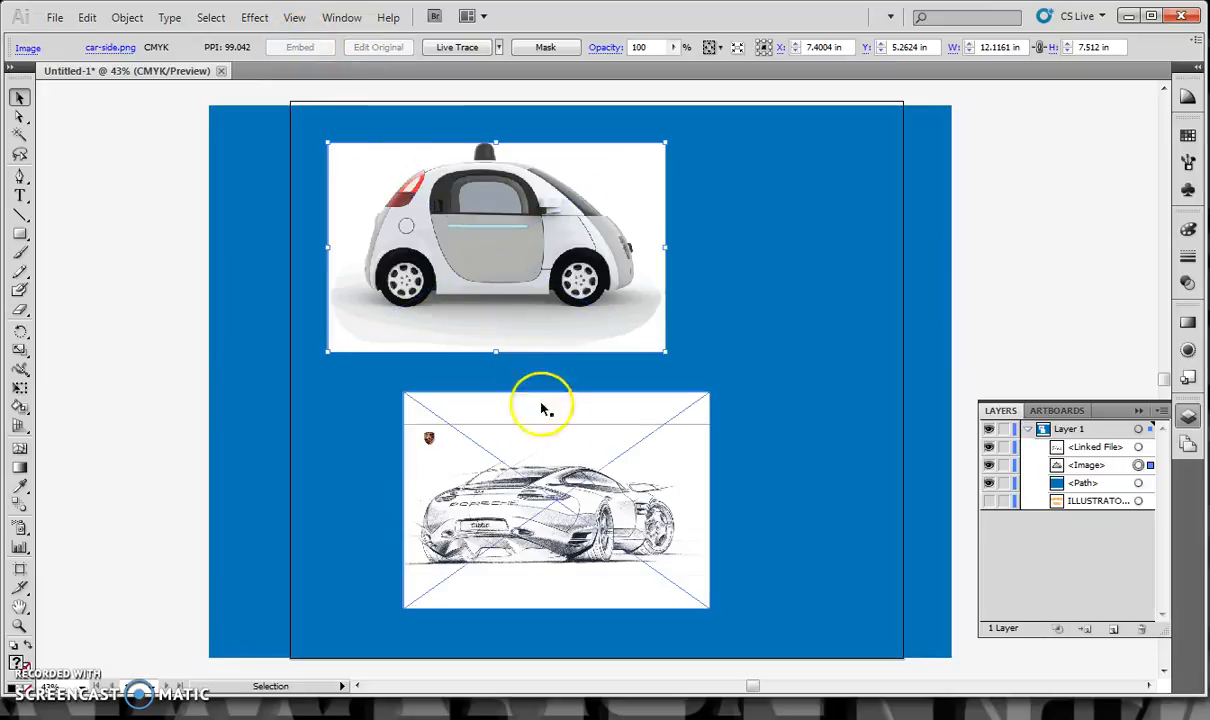
left_click(557, 445)
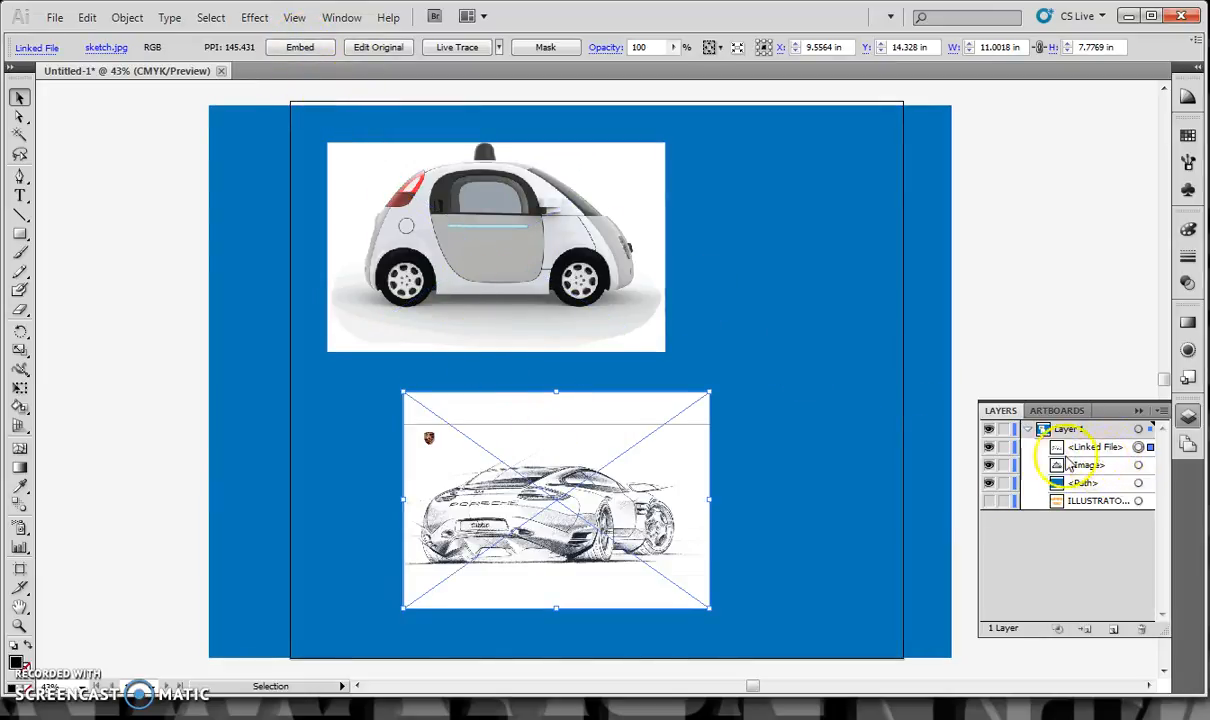
left_click(314, 48)
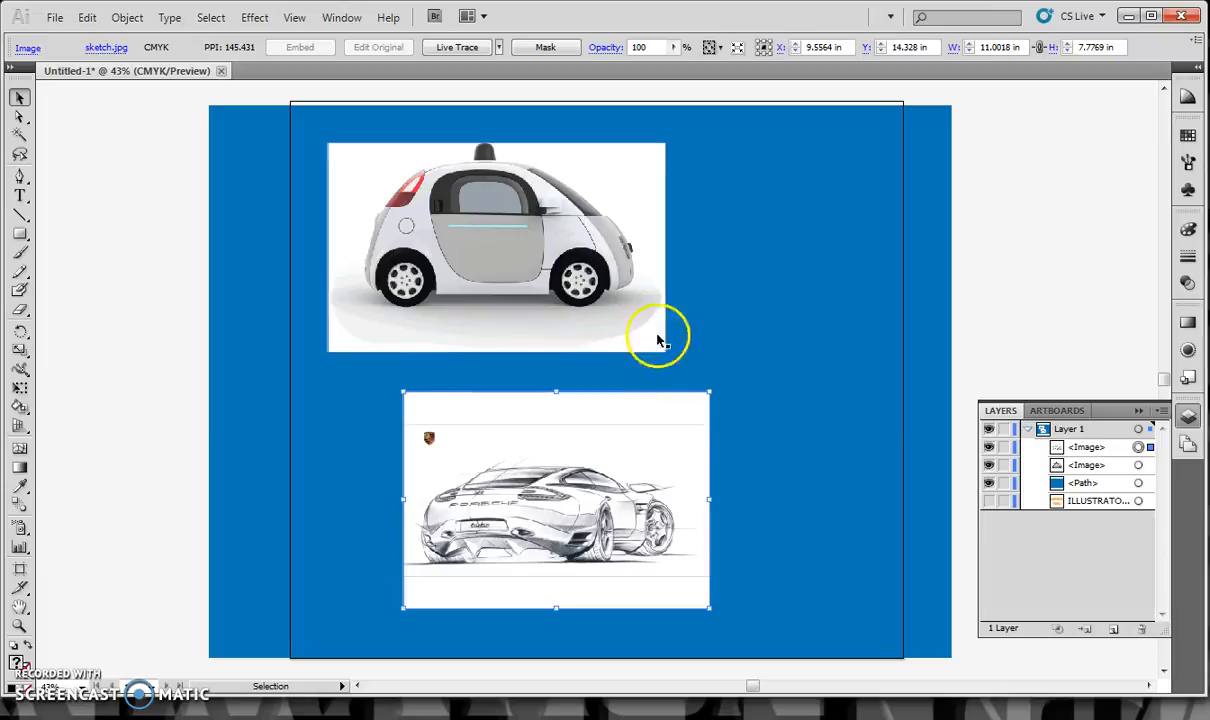
Live Trace the embedded car-side image using the Color 16 preset
left_click(651, 228)
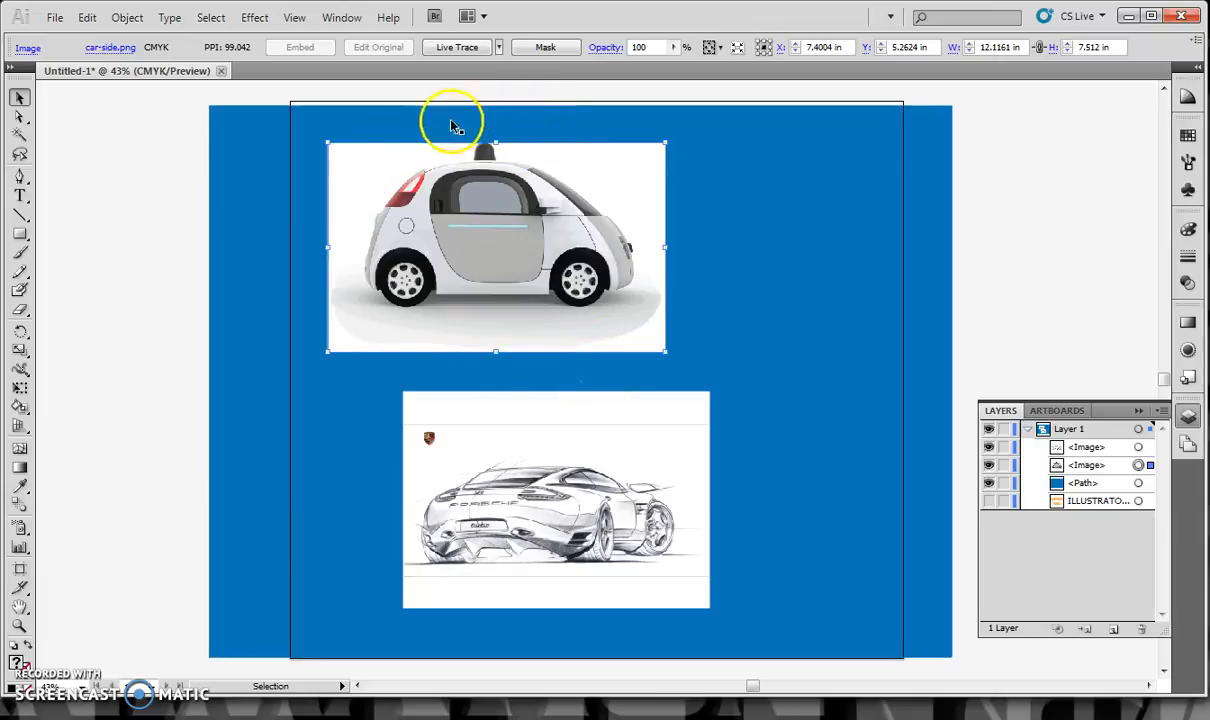
left_click(455, 48)
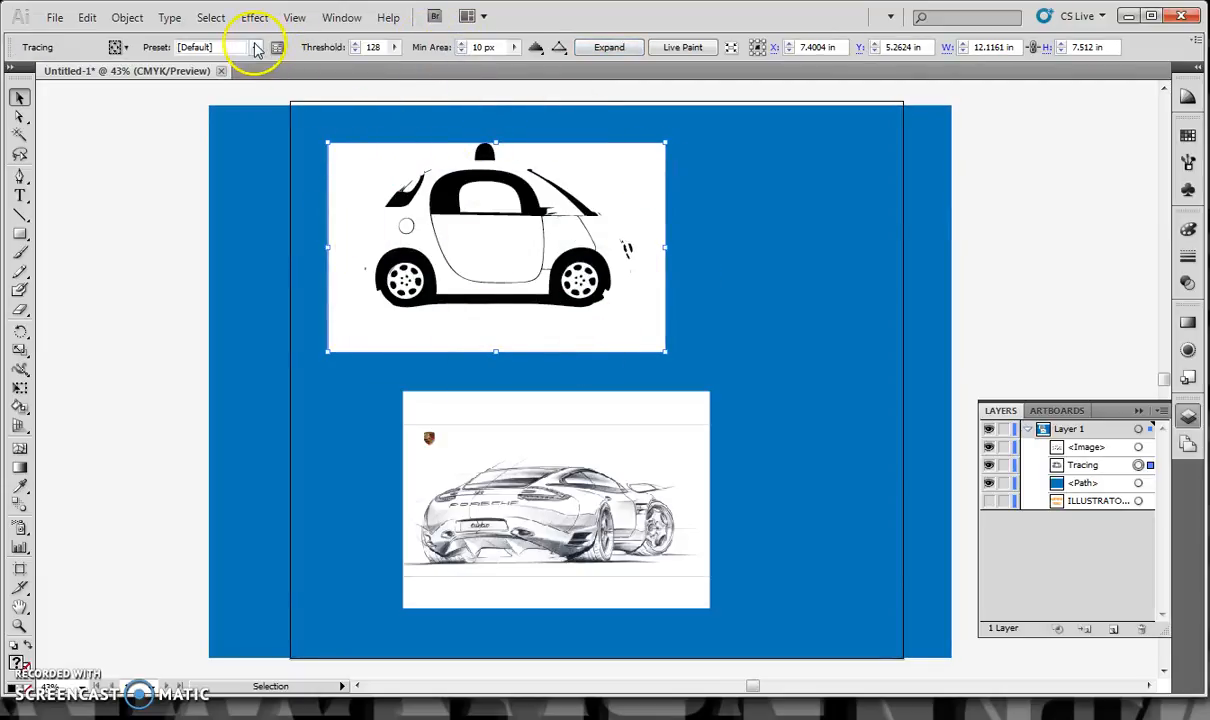
left_click(256, 48)
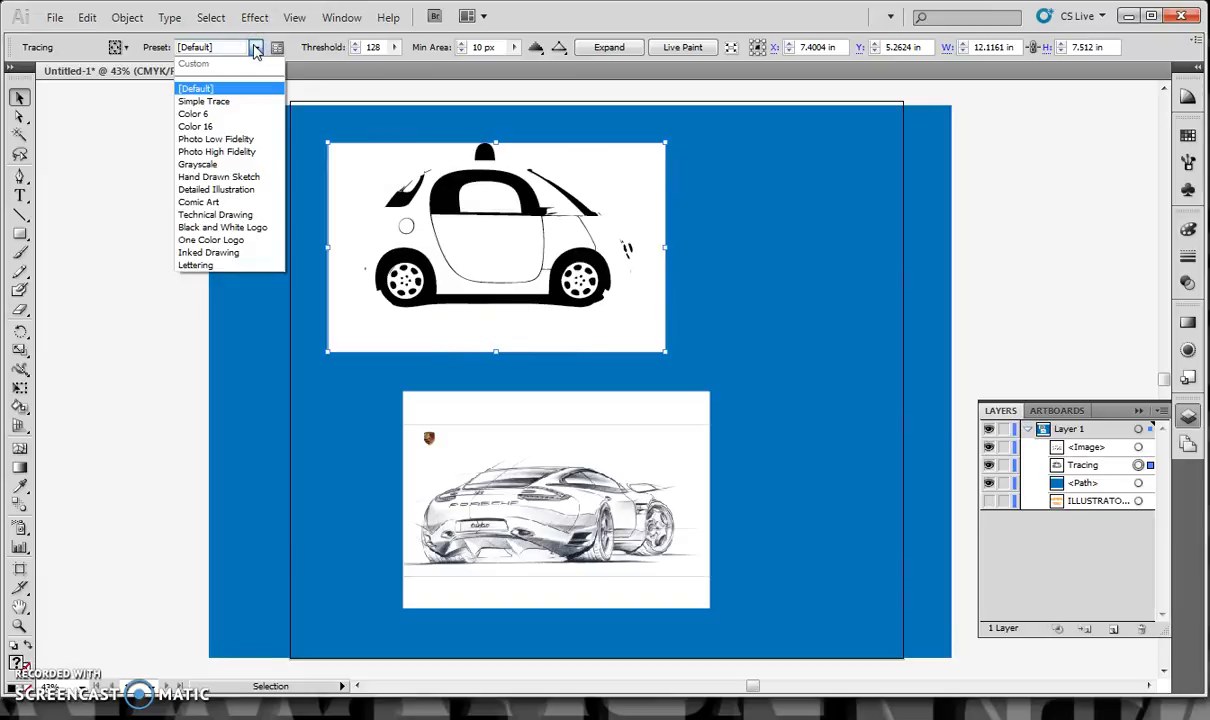
left_click(203, 128)
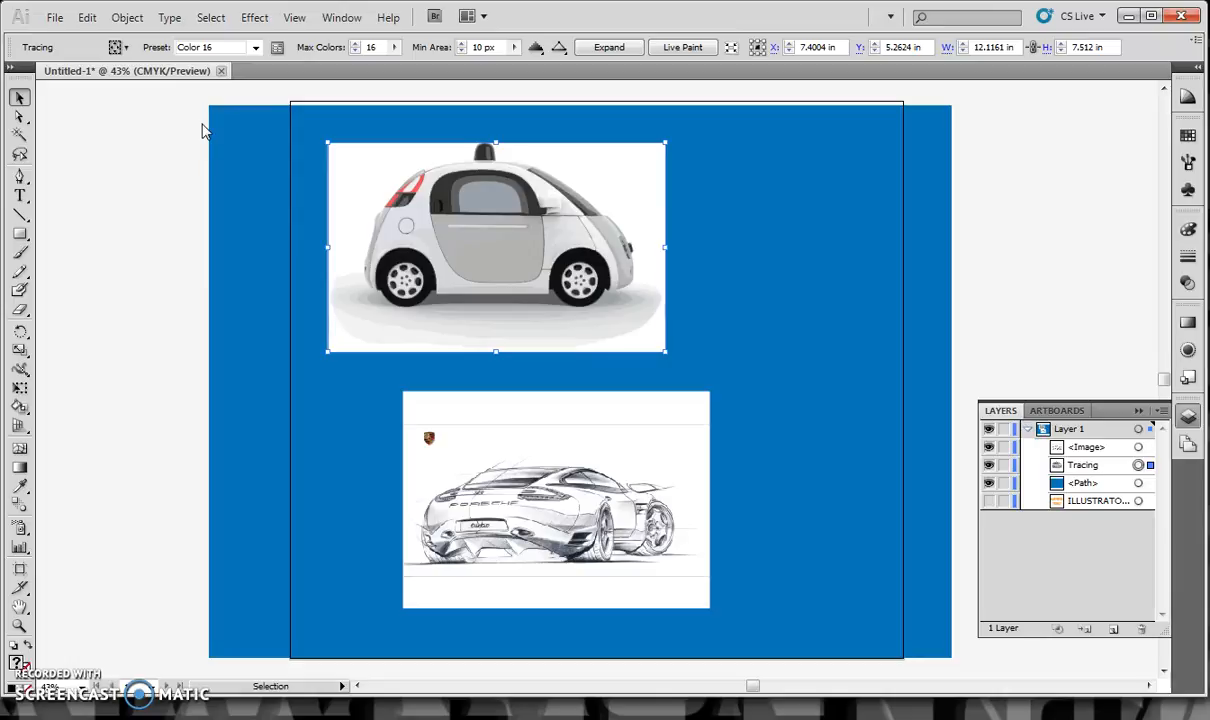
Set the car tracing's maximum number of colors to 11
left_click(355, 52)
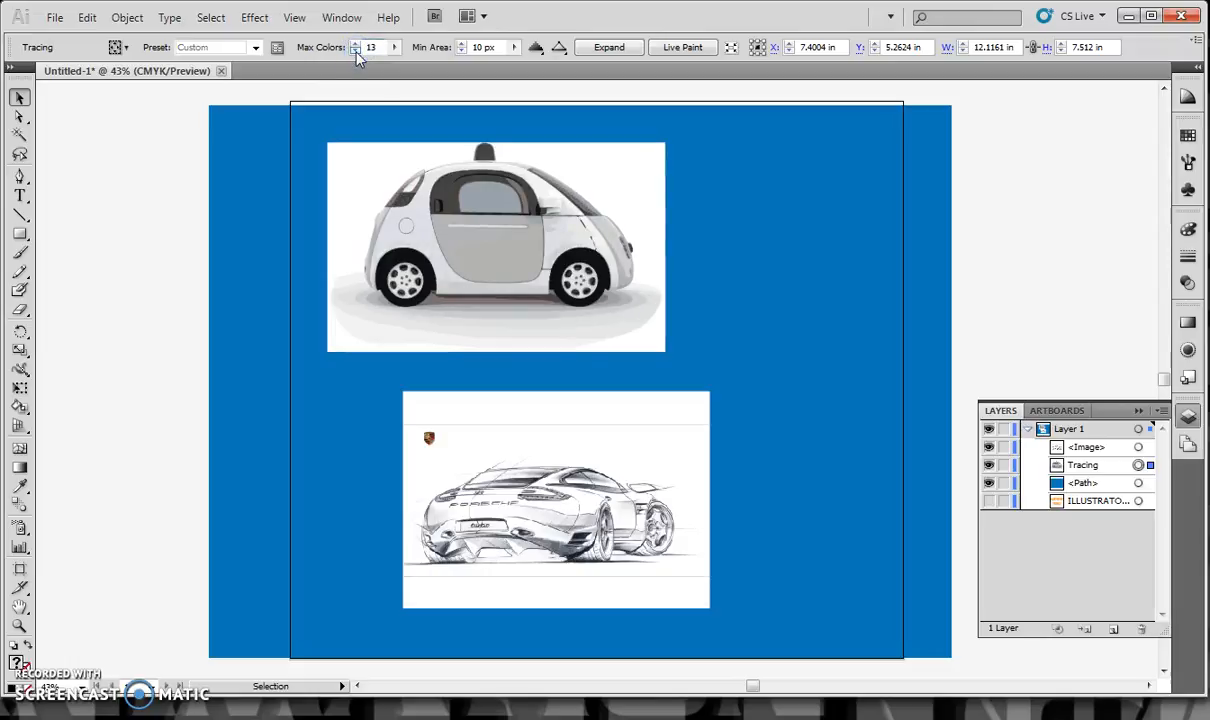
left_click(355, 52)
left_click(355, 52)
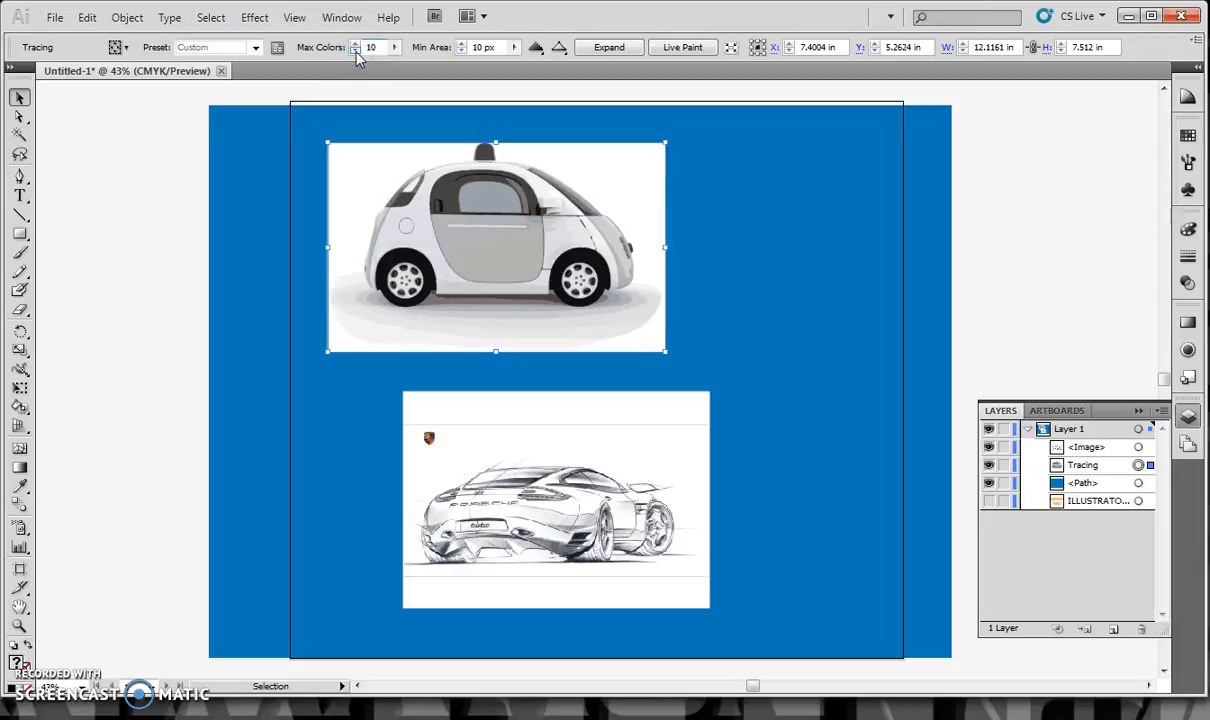
left_click(355, 52)
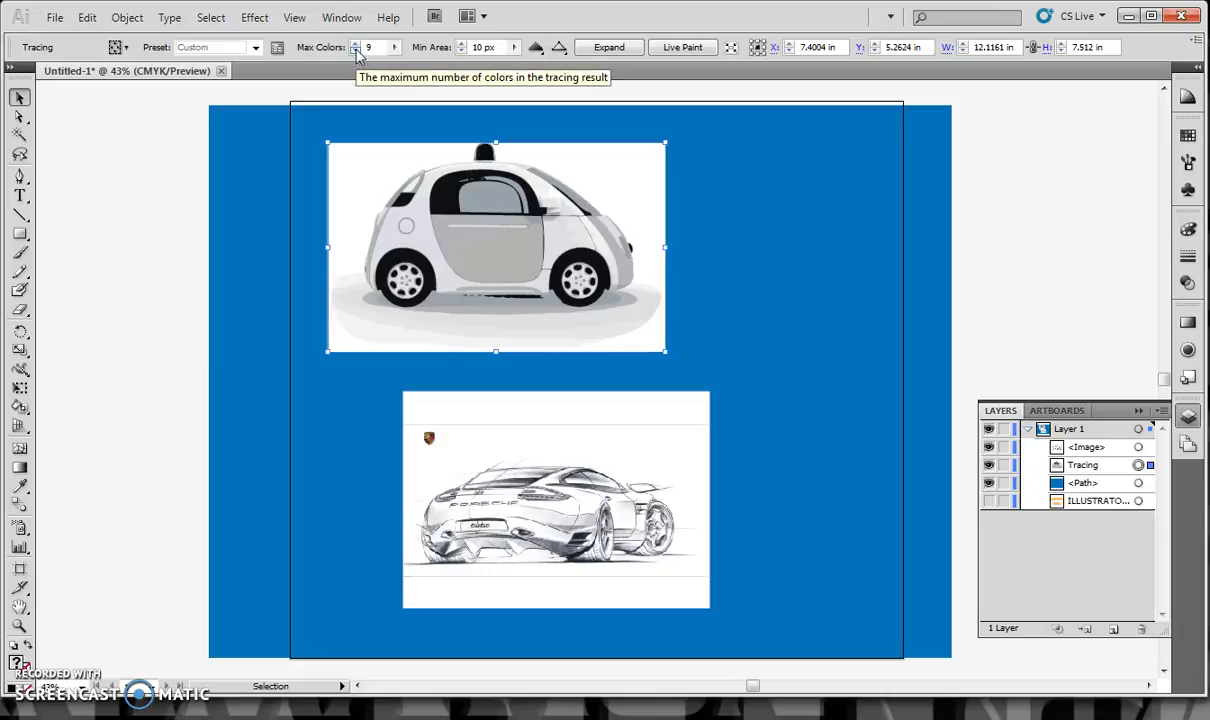
left_click(356, 45)
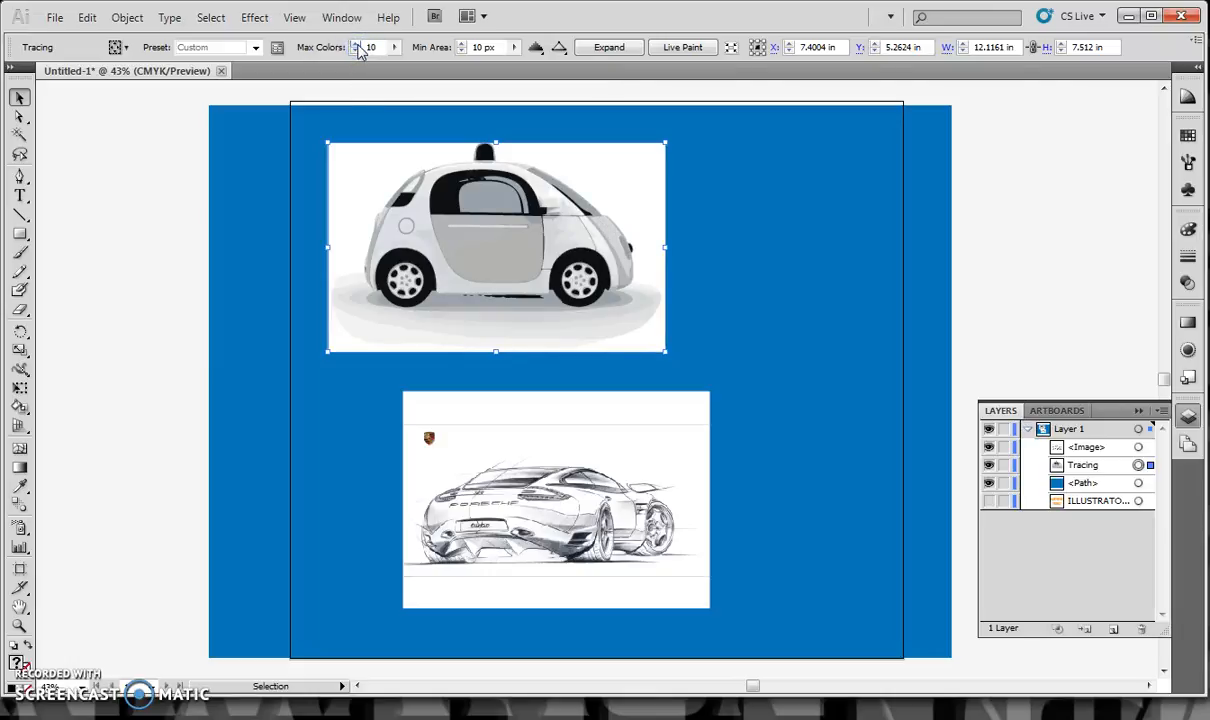
left_click(356, 45)
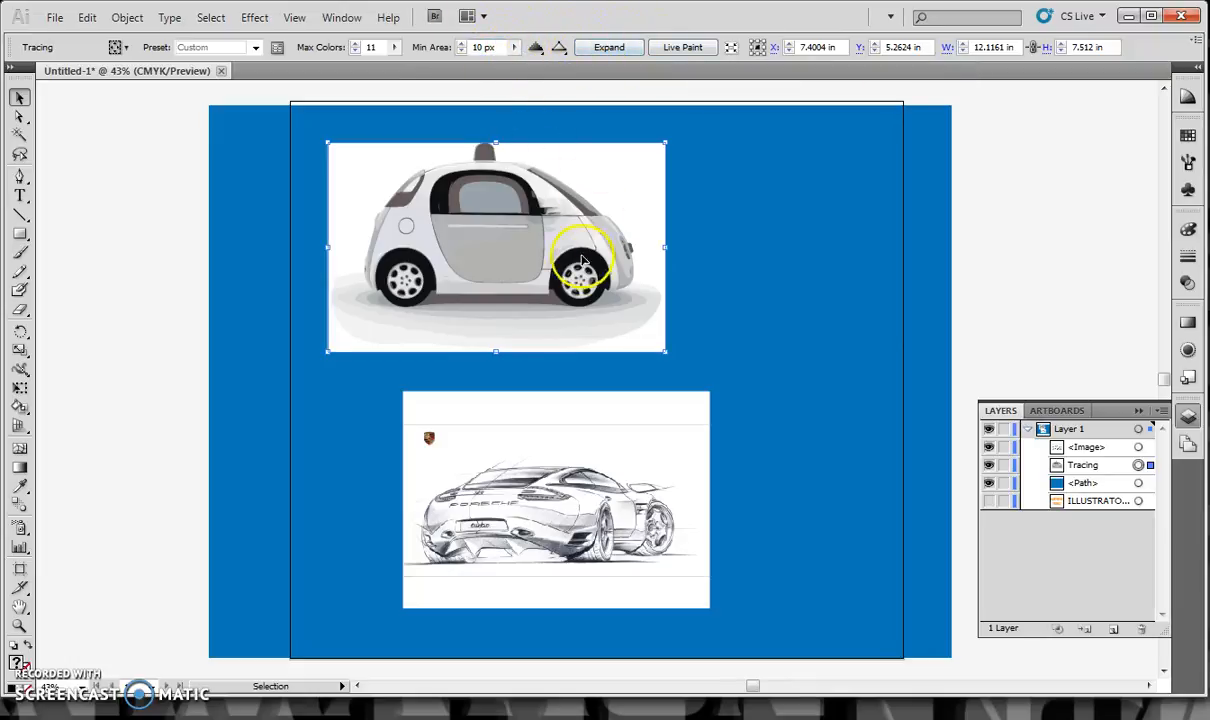
Expand the car tracing into paths, ungroup them and clear the selection
left_click(608, 48)
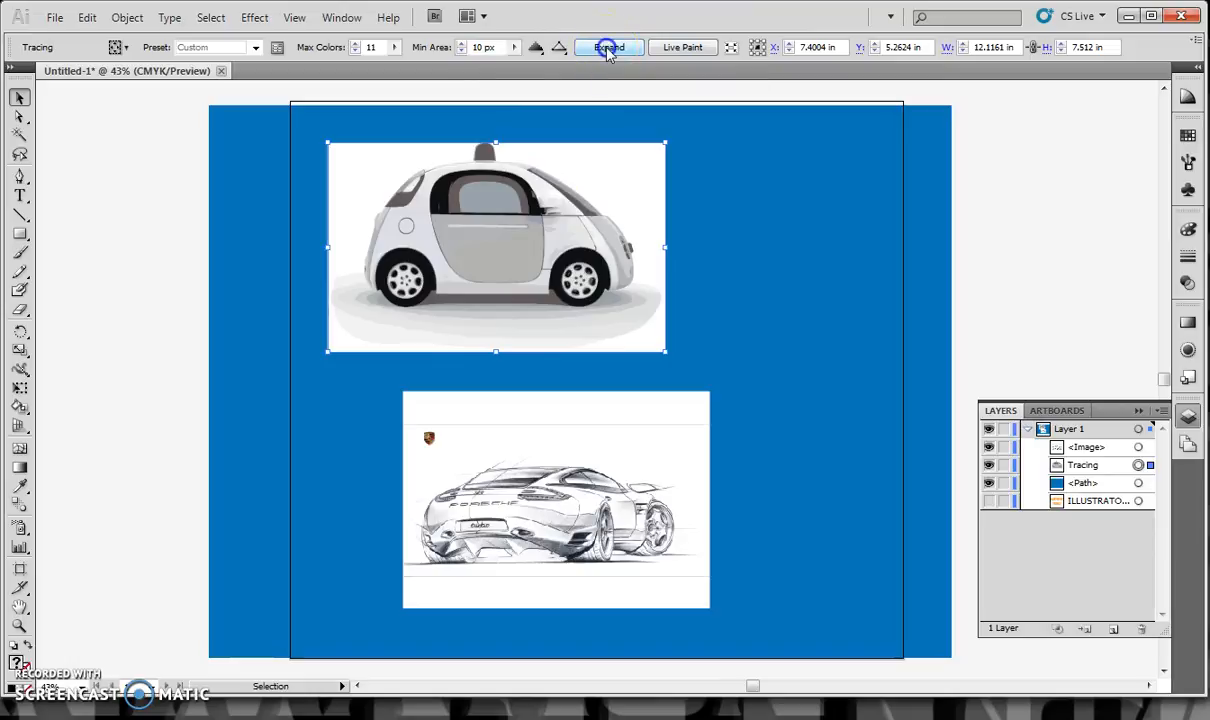
left_click(400, 278)
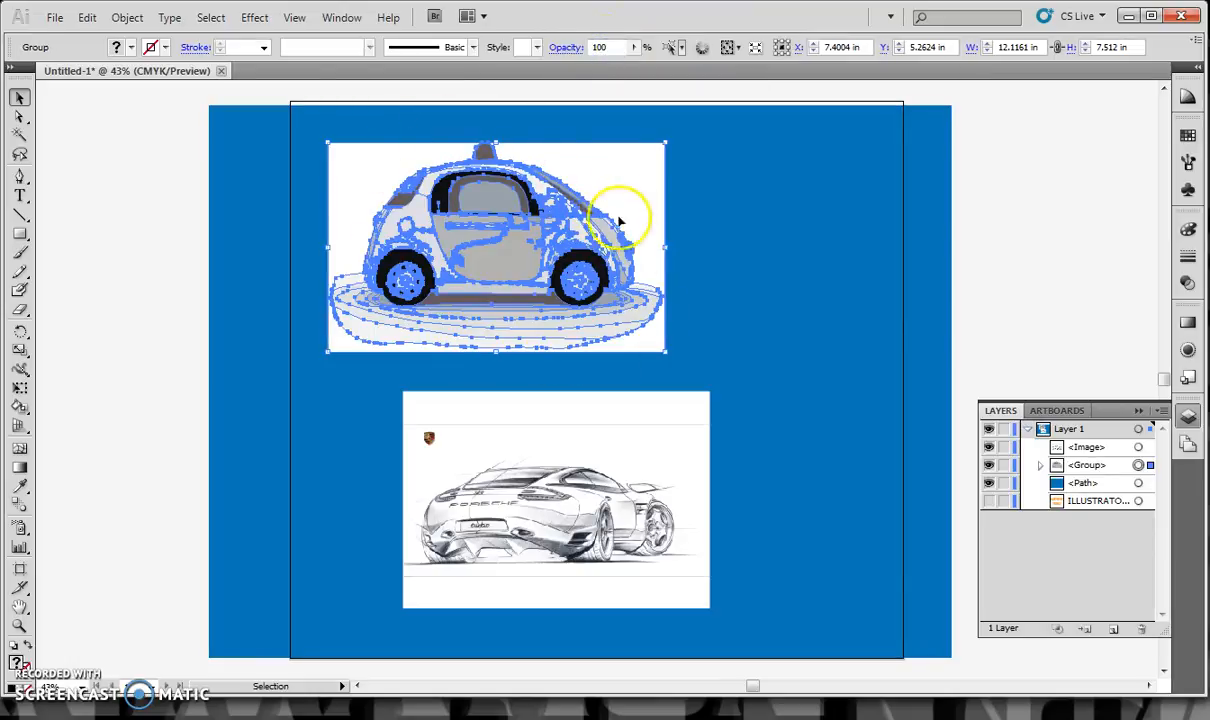
right_click(530, 215)
left_click(579, 322)
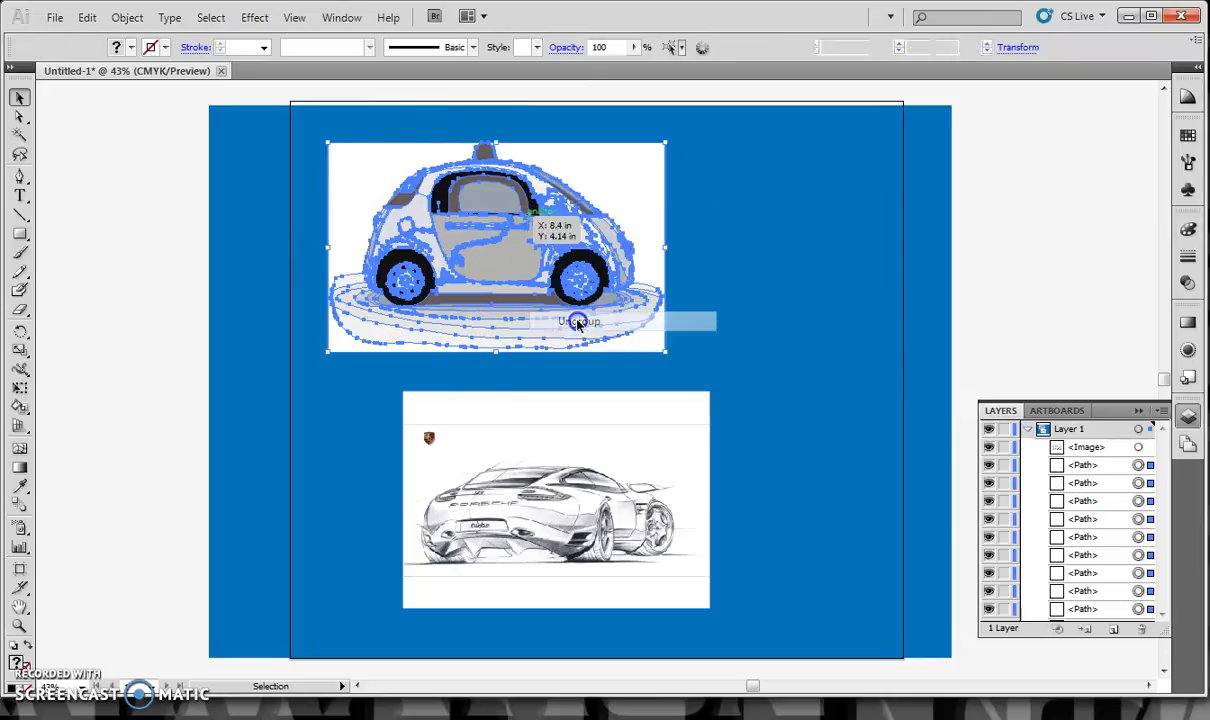
left_click(119, 235)
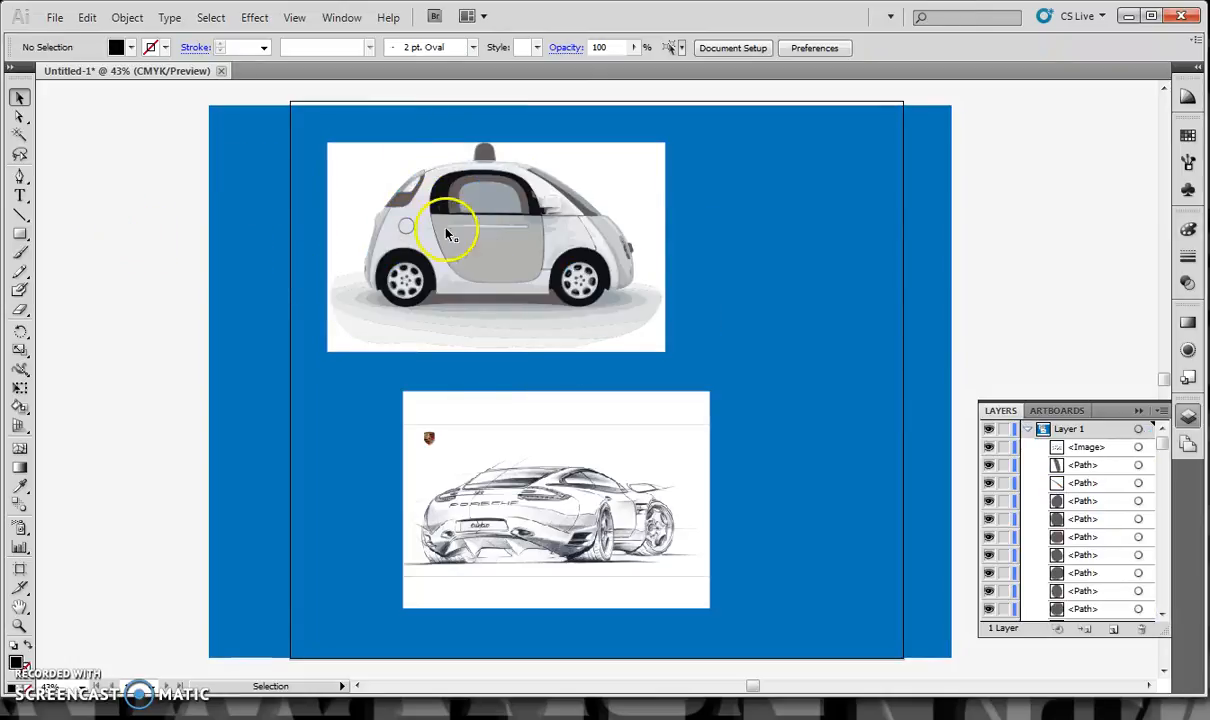
Delete the white background and the outermost shadow shapes around the traced car
left_click(649, 348)
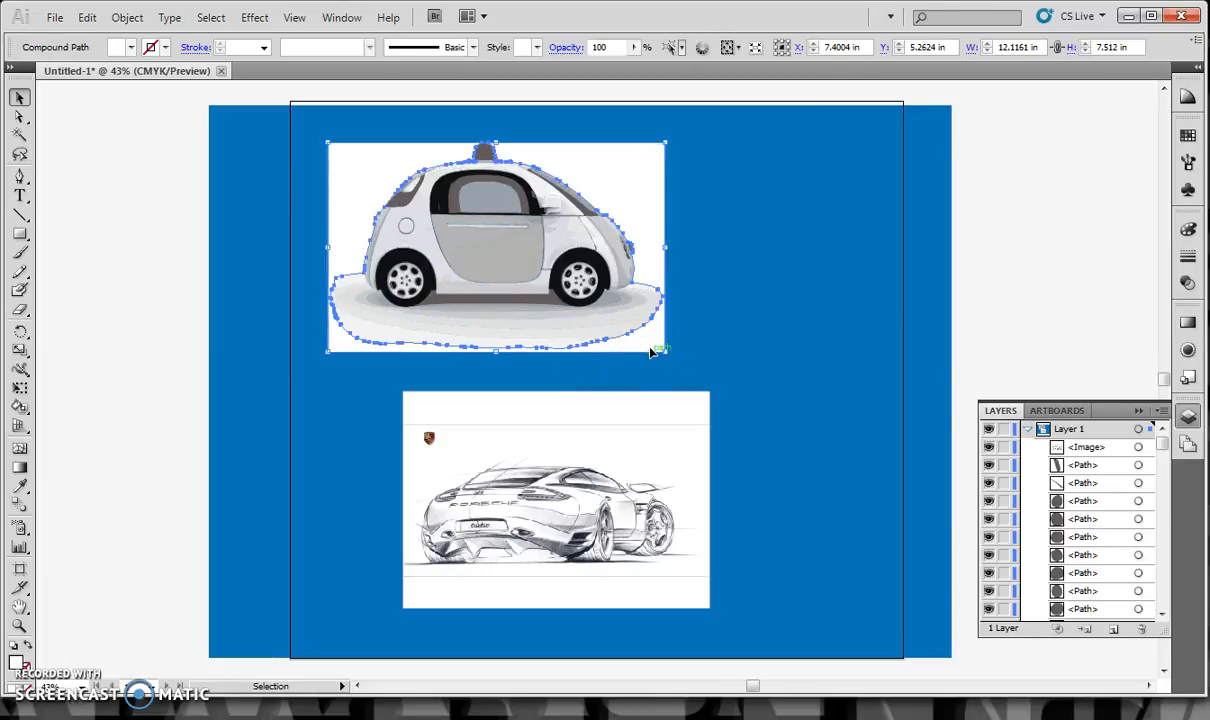
key("Delete")
left_click(583, 348)
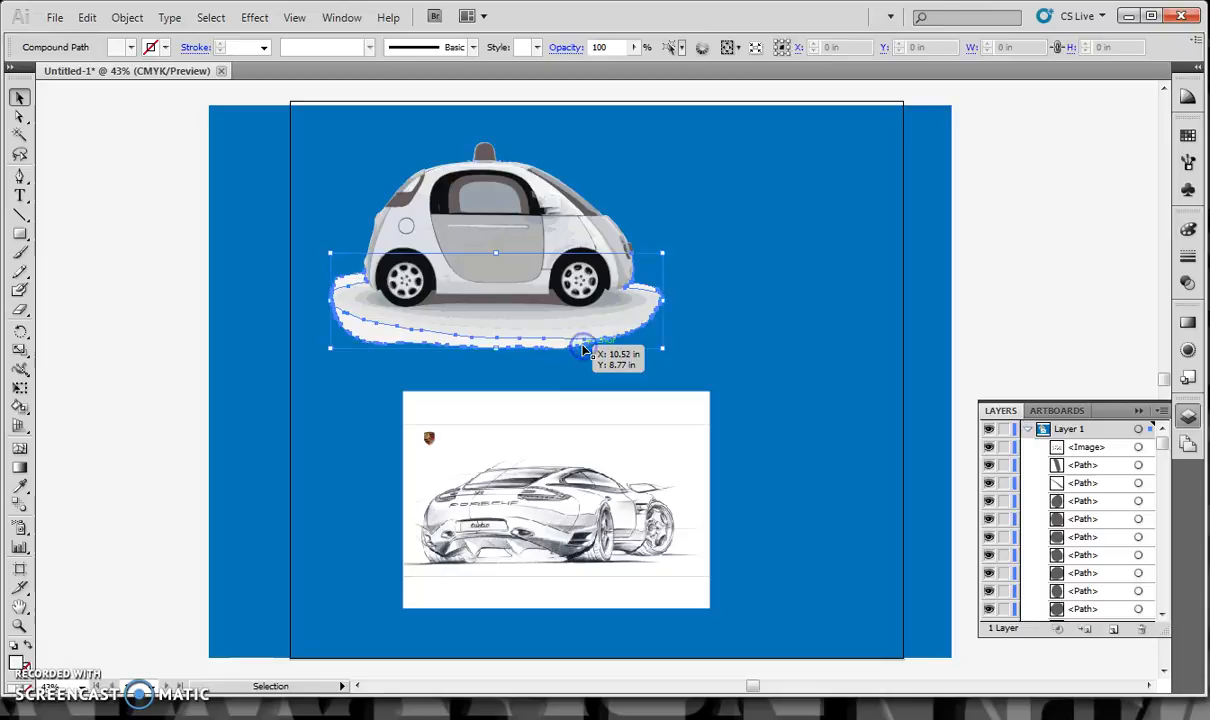
key("Delete")
left_click(621, 331)
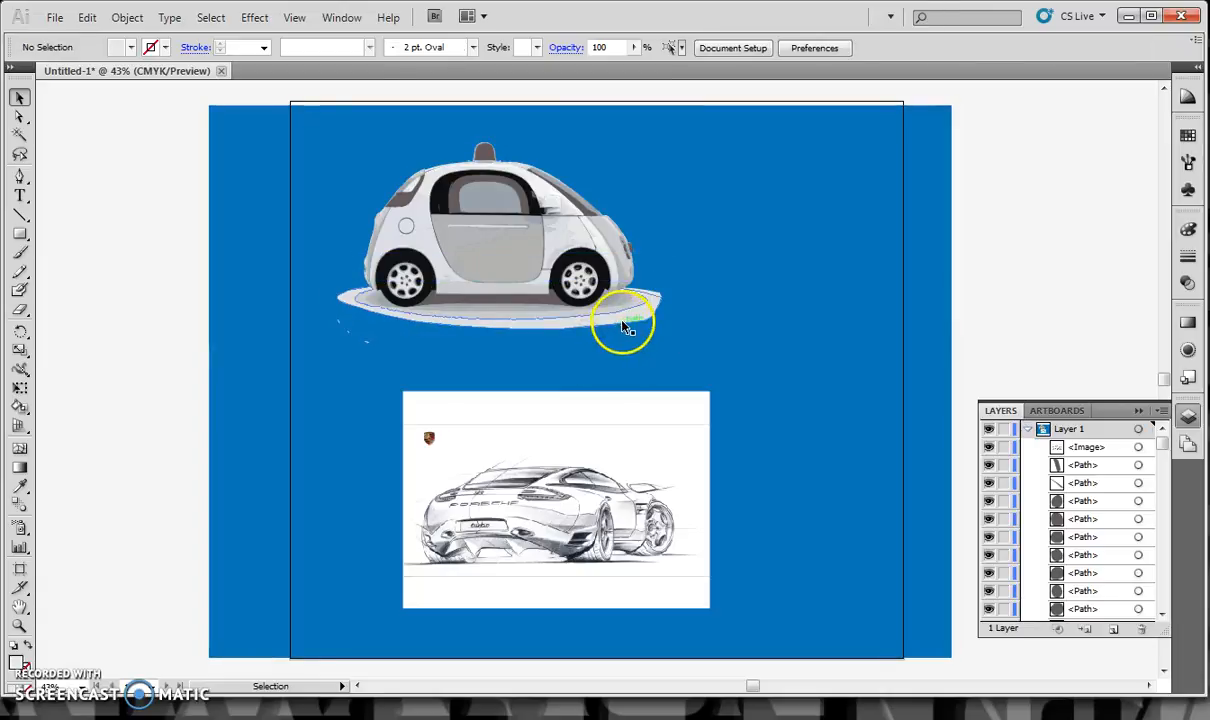
key("Delete")
Delete the inner grey shadow shapes around and beneath the car's wheels, keeping the dark strip between the wheels
left_click(652, 313)
key("Delete")
left_click(658, 313)
key("Delete")
left_click(611, 306)
key("Delete")
left_click(527, 310)
key("Delete")
left_click(616, 302)
key("Delete")
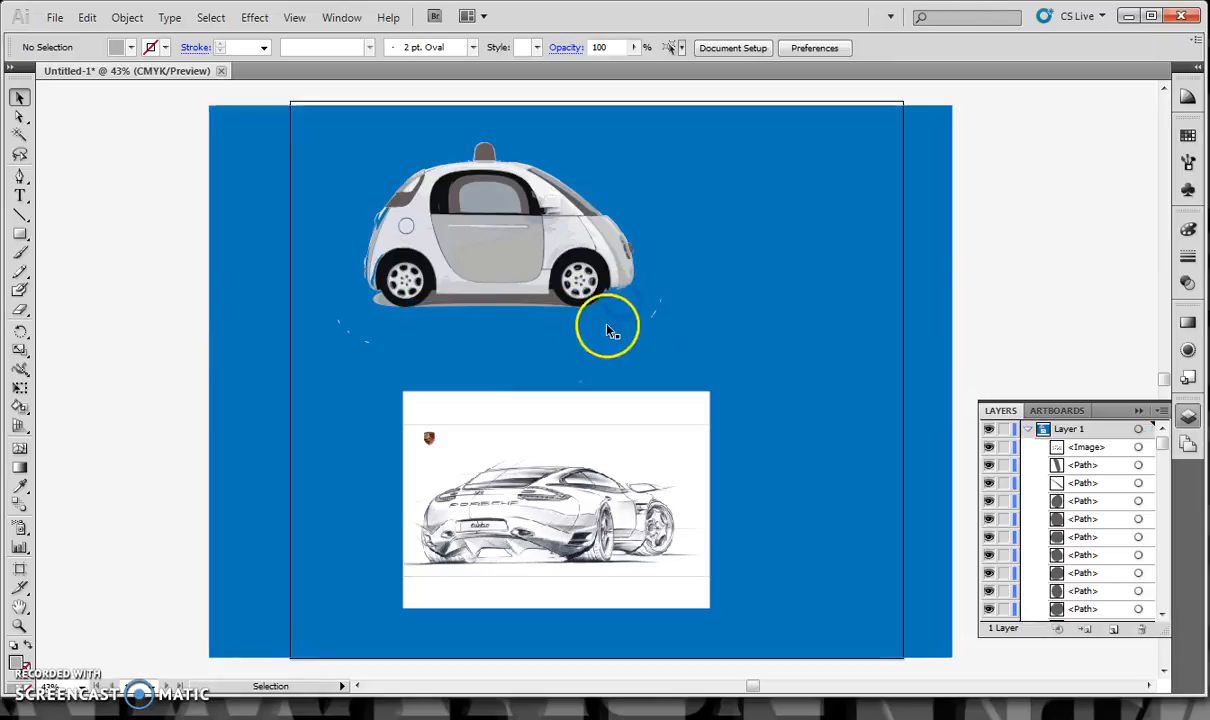
left_click(537, 307)
key("Delete")
left_click(383, 306)
key("Delete")
left_click(379, 304)
key("Delete")
left_click(381, 332)
left_click(332, 335)
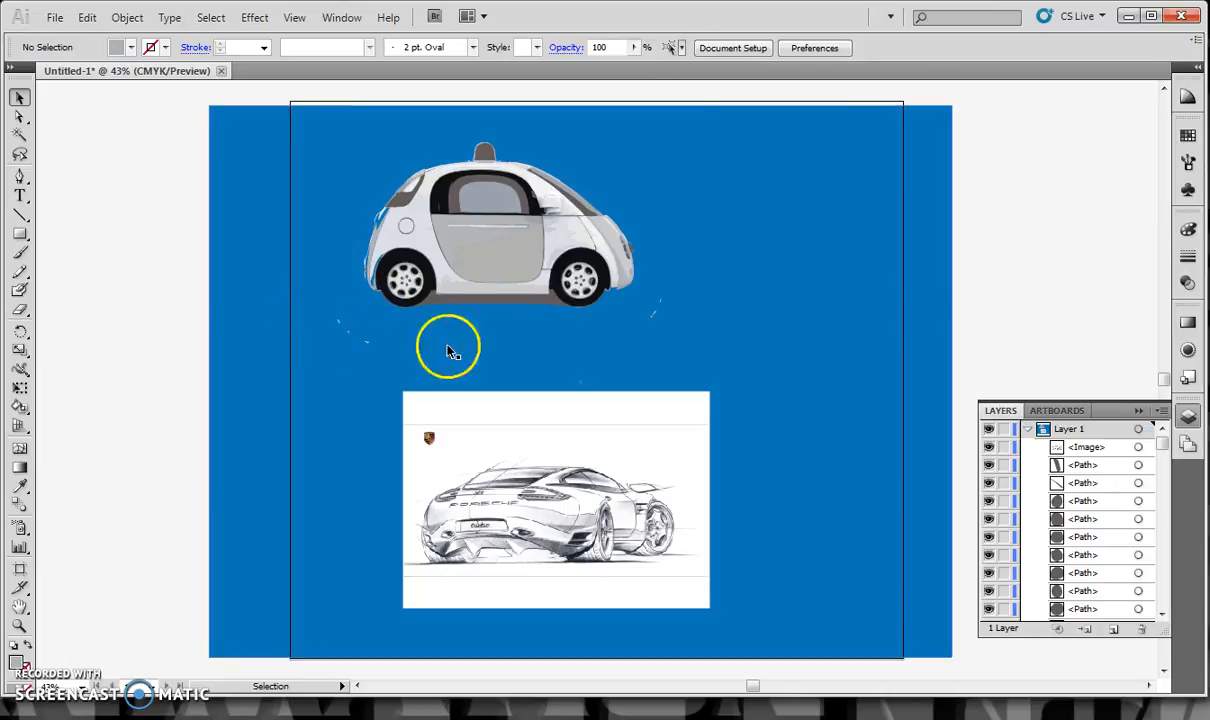
Delete small stray specks beside and below the traced car
left_click(656, 303)
key("Delete")
left_click(650, 318)
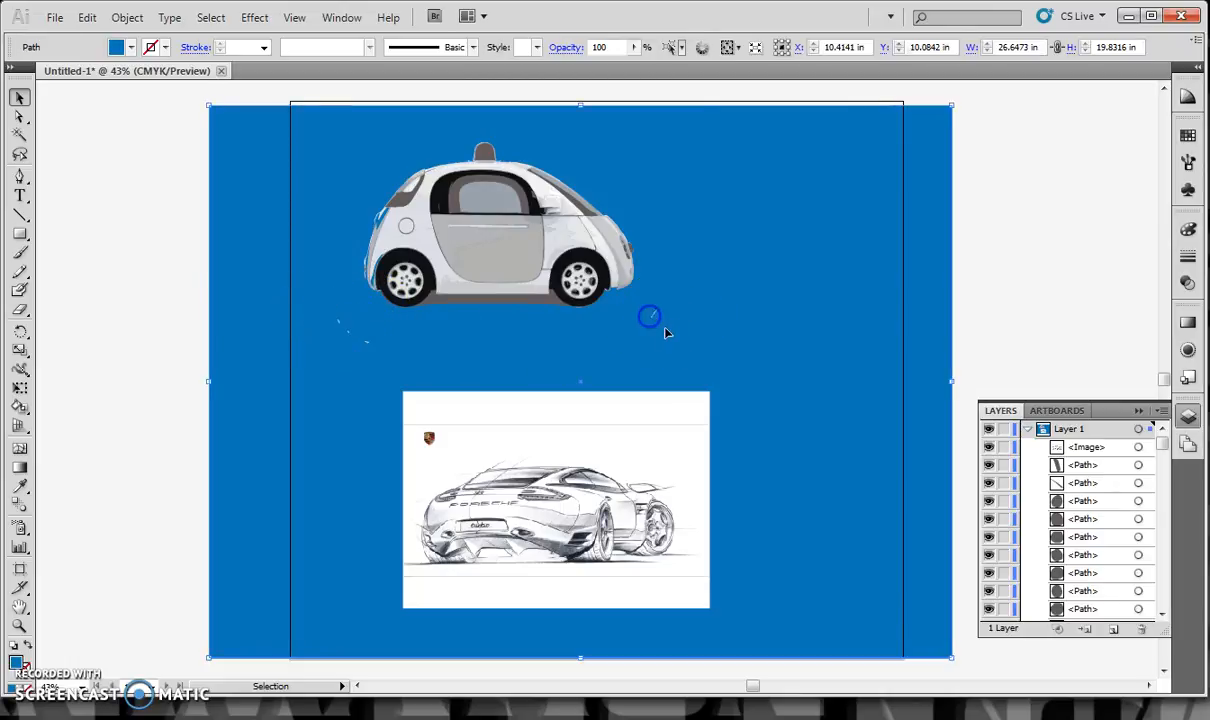
left_click(425, 347)
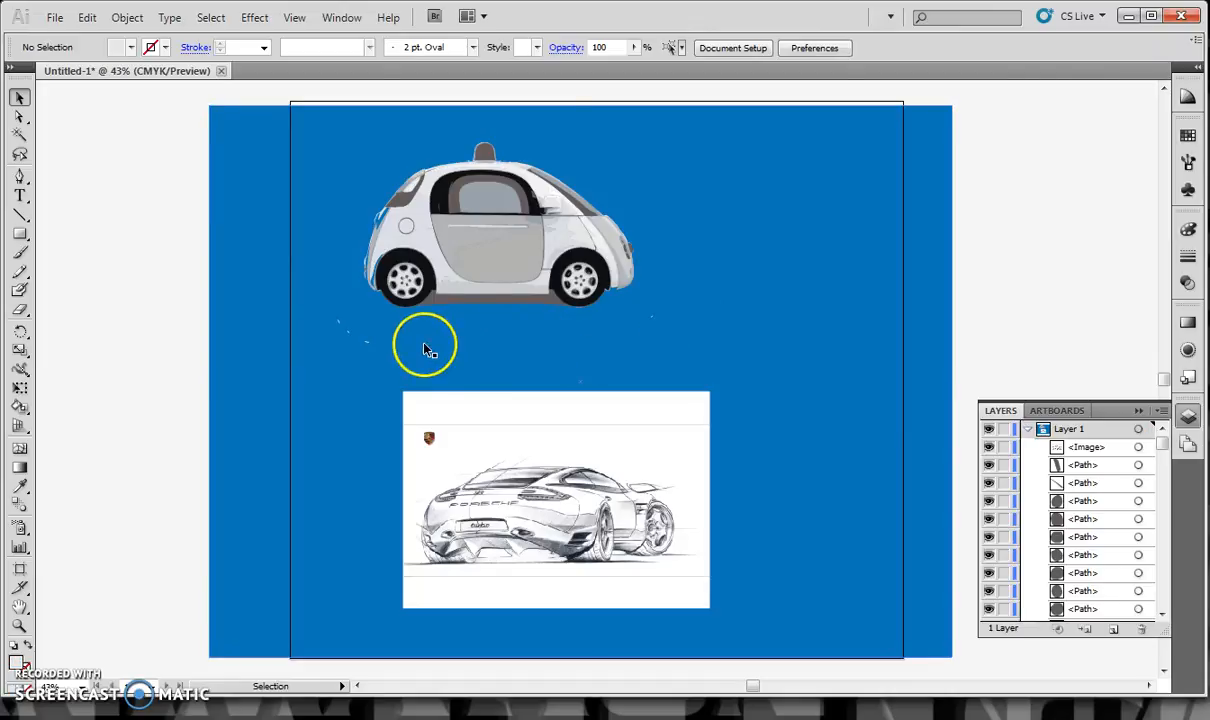
left_click(369, 343)
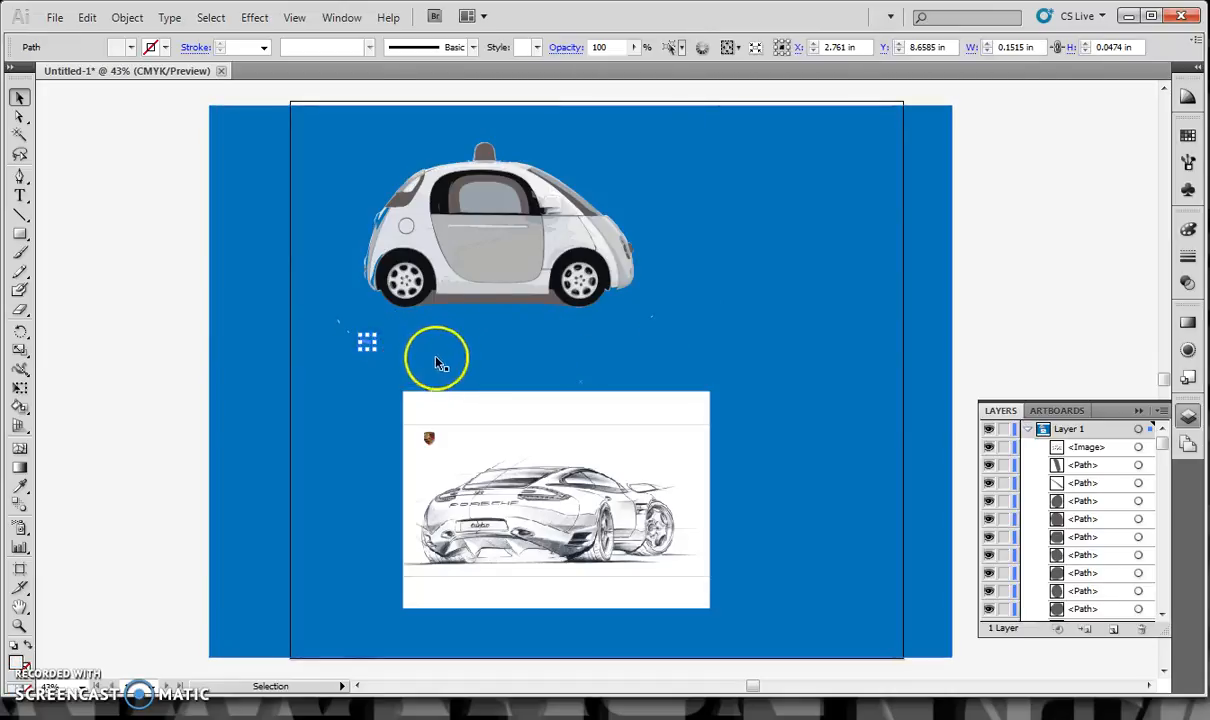
key("Delete")
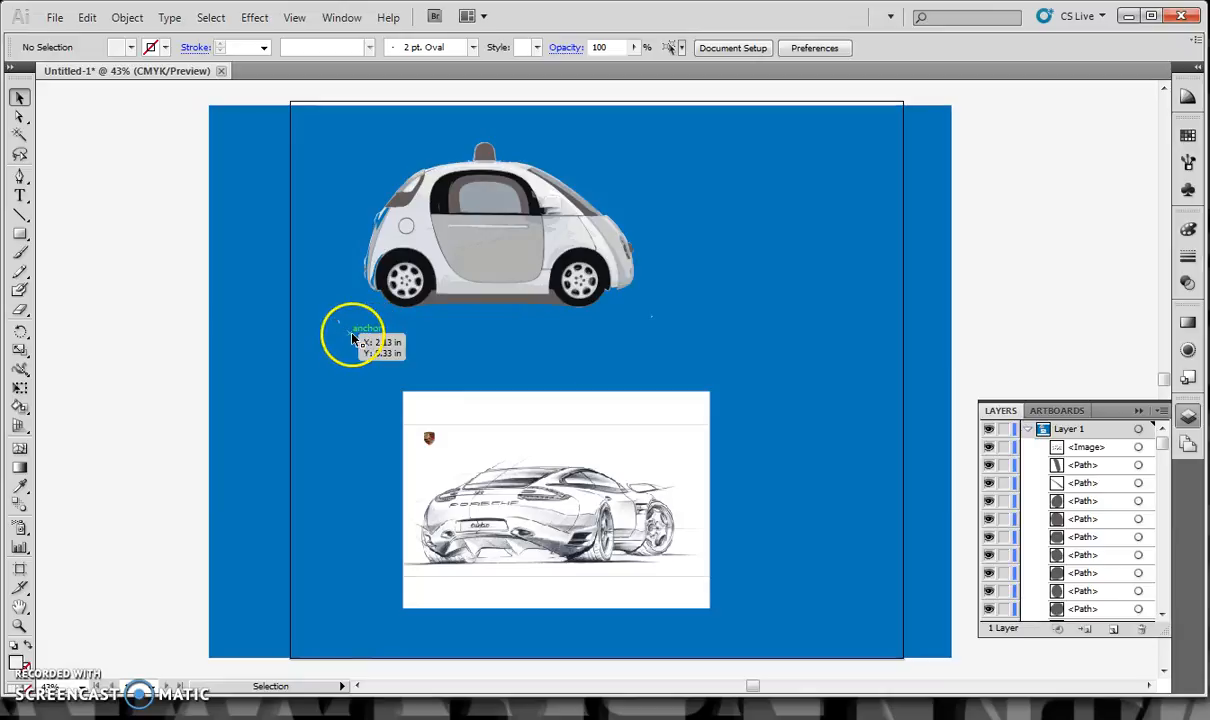
left_click(349, 332)
key("Delete")
left_click(351, 330)
left_click(494, 262)
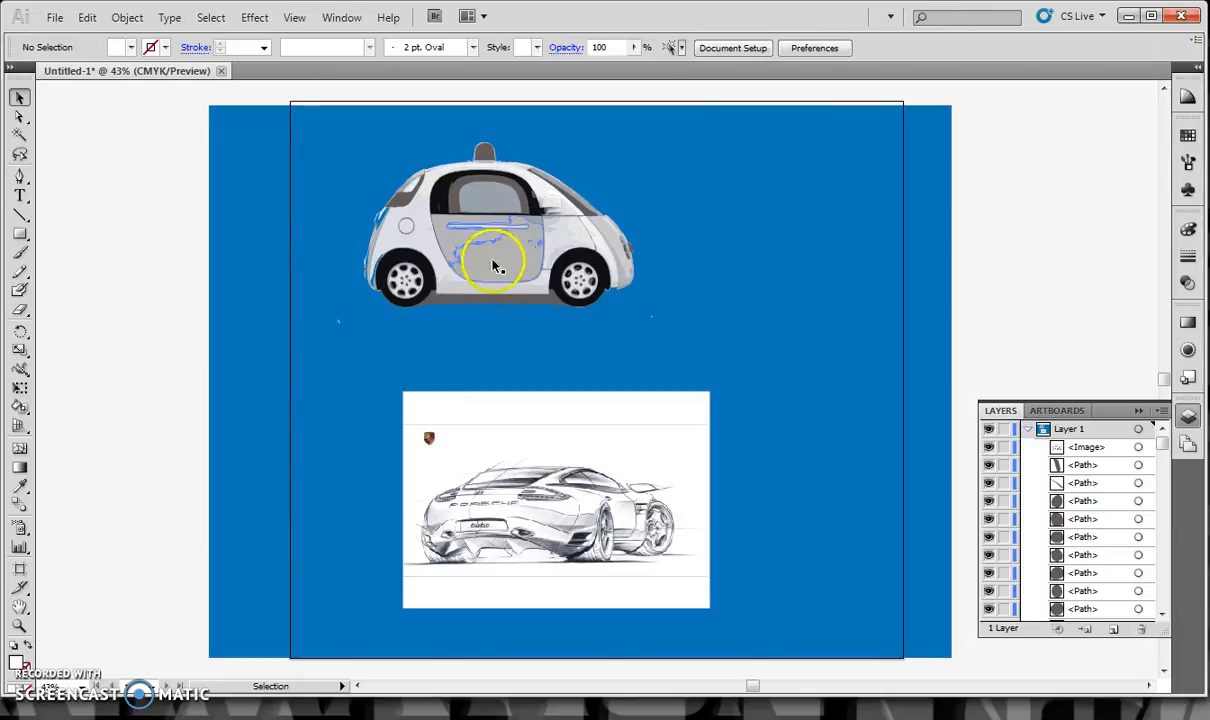
left_click(338, 325)
key("Delete")
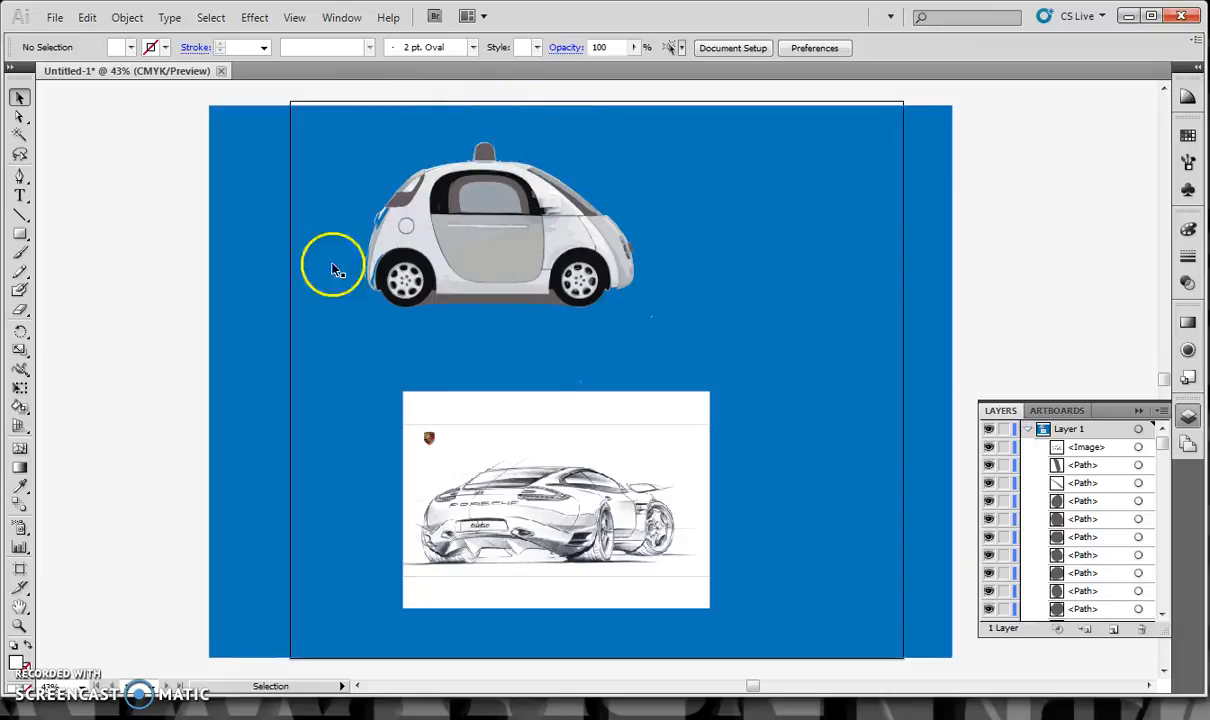
Group all the traced car's shapes without the blue backdrop and move the group slightly down and to the right
left_click_drag(356, 83, 660, 328)
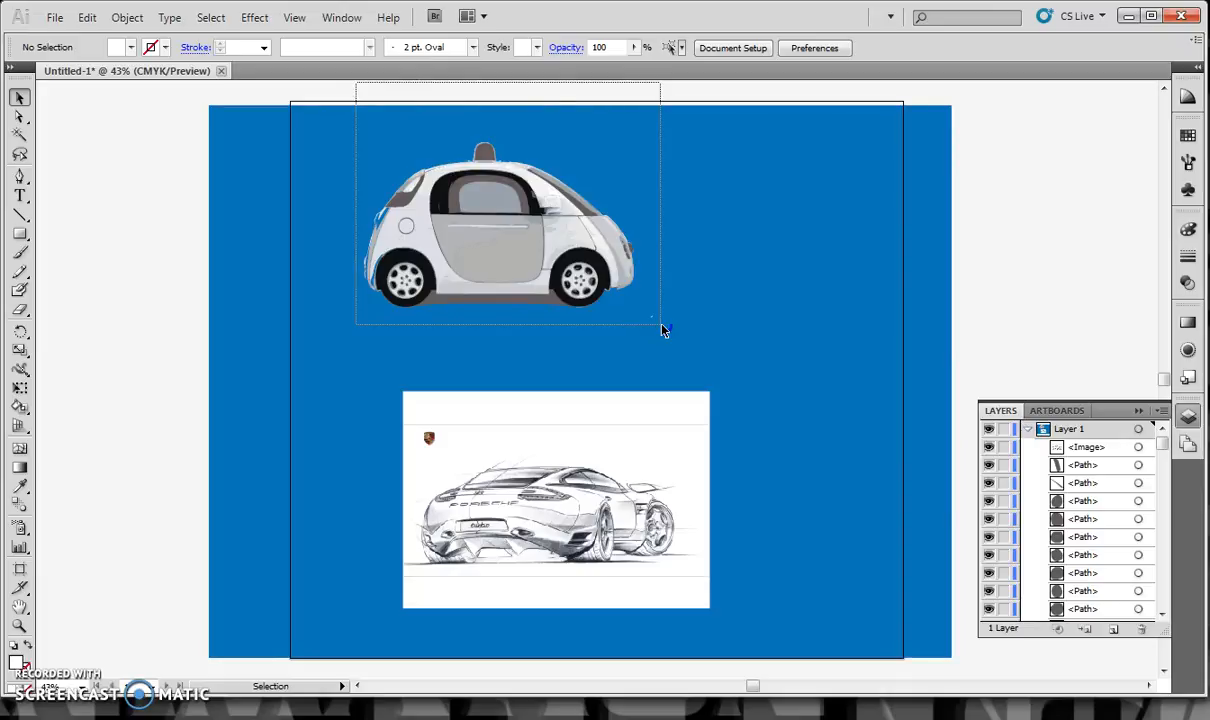
left_click_drag(663, 330, 664, 327)
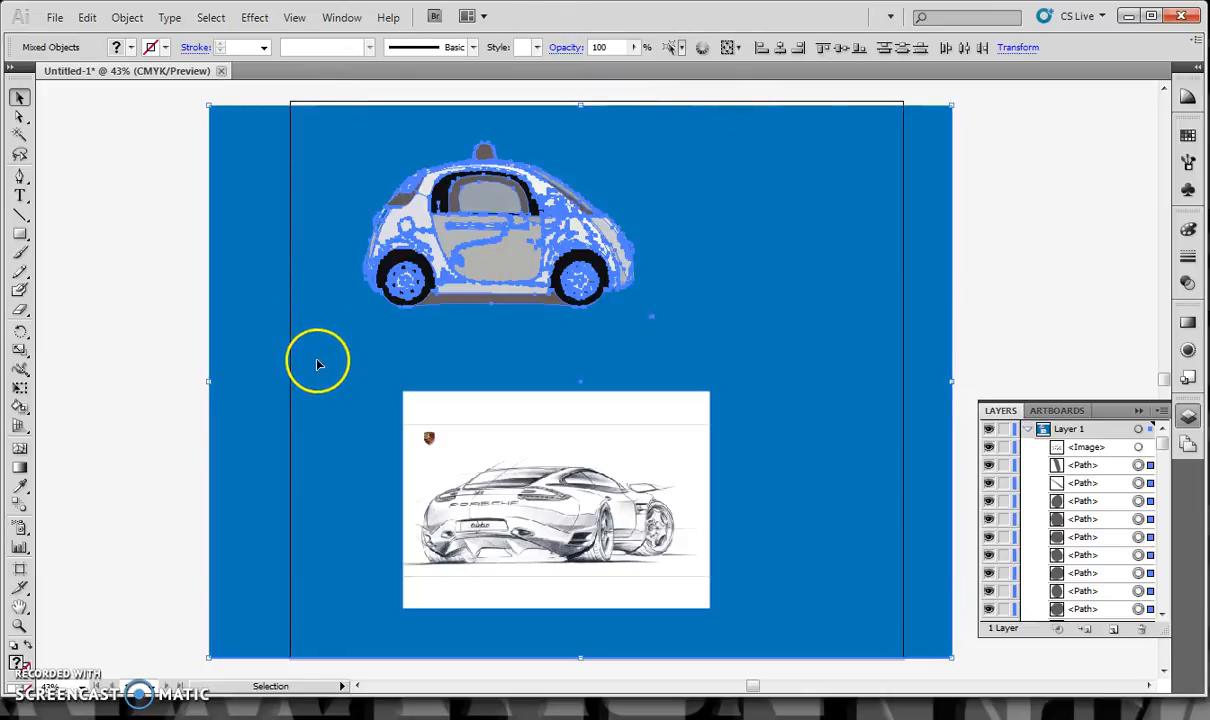
left_click(310, 325, "shift")
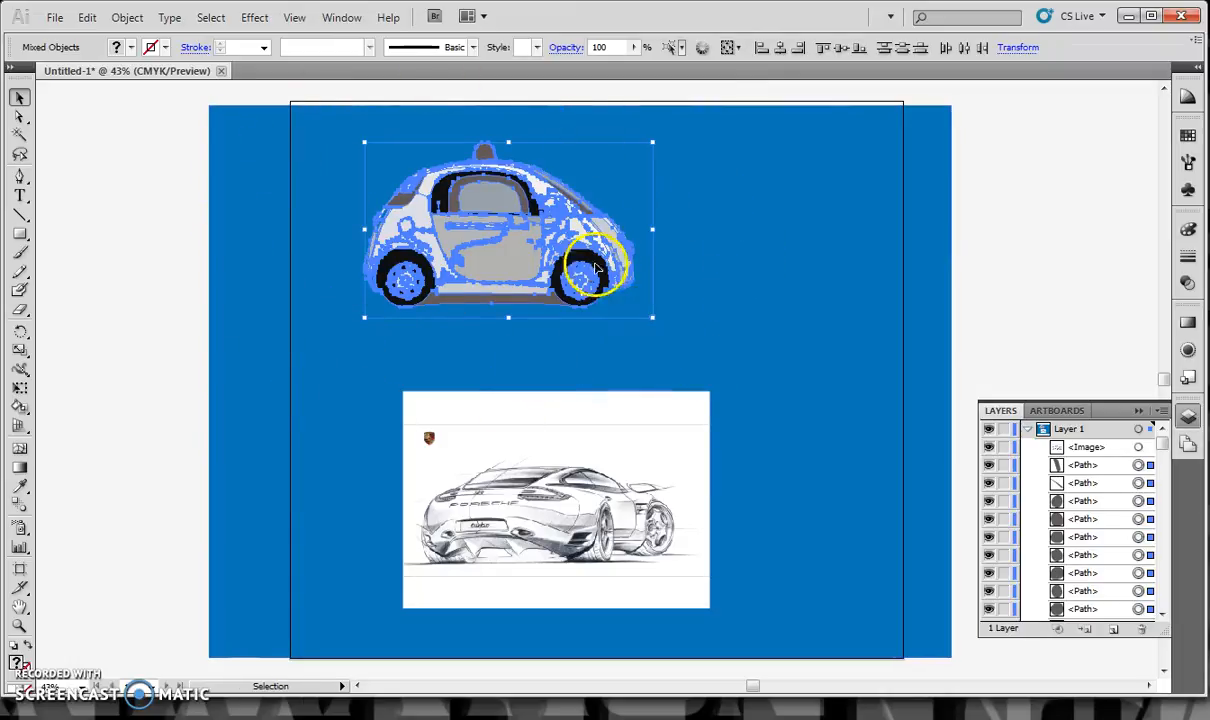
right_click(556, 243)
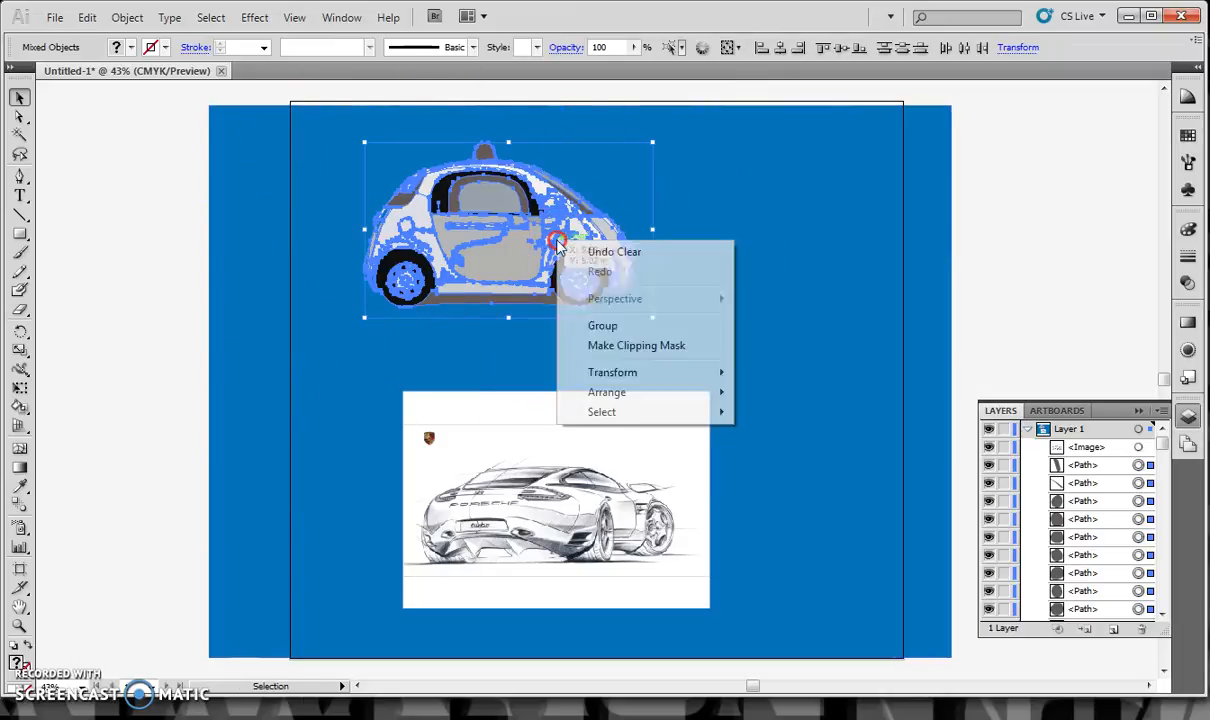
left_click(604, 326)
left_click(116, 243)
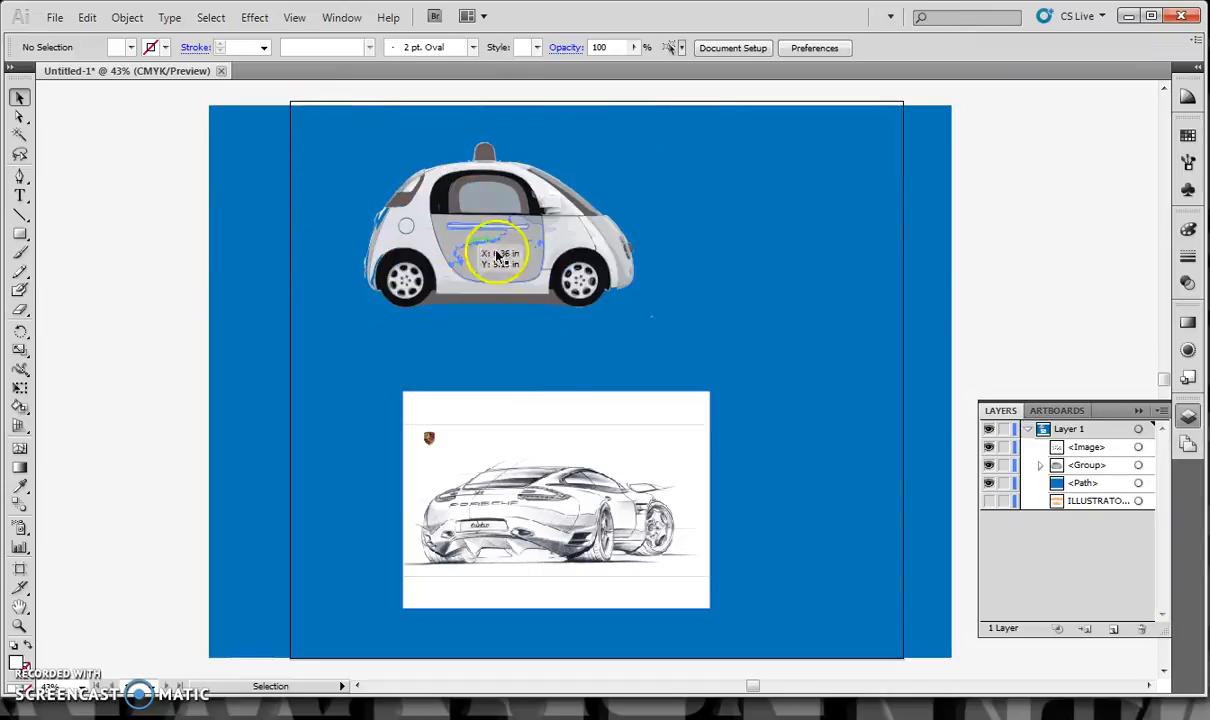
left_click_drag(559, 270, 584, 272)
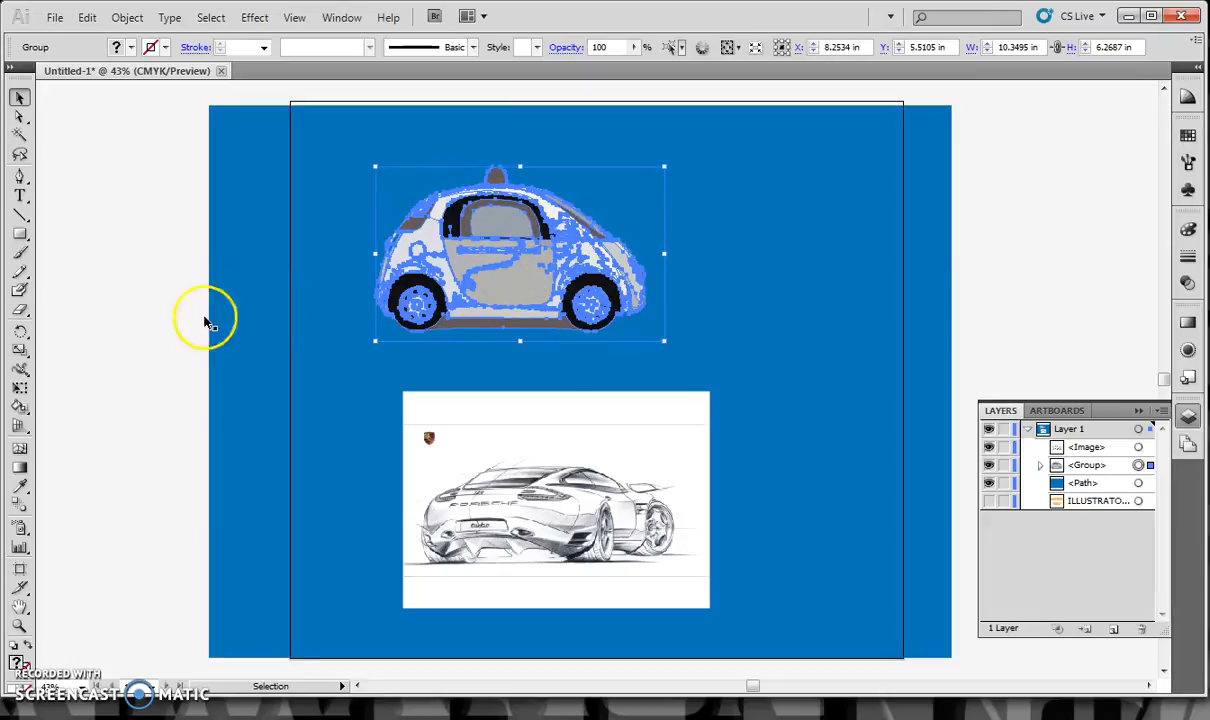
Make the car group a Live Paint group with the Live Paint Bucket, starting from a white fill on its door
left_click(20, 407)
left_click_drag(20, 407, 82, 424)
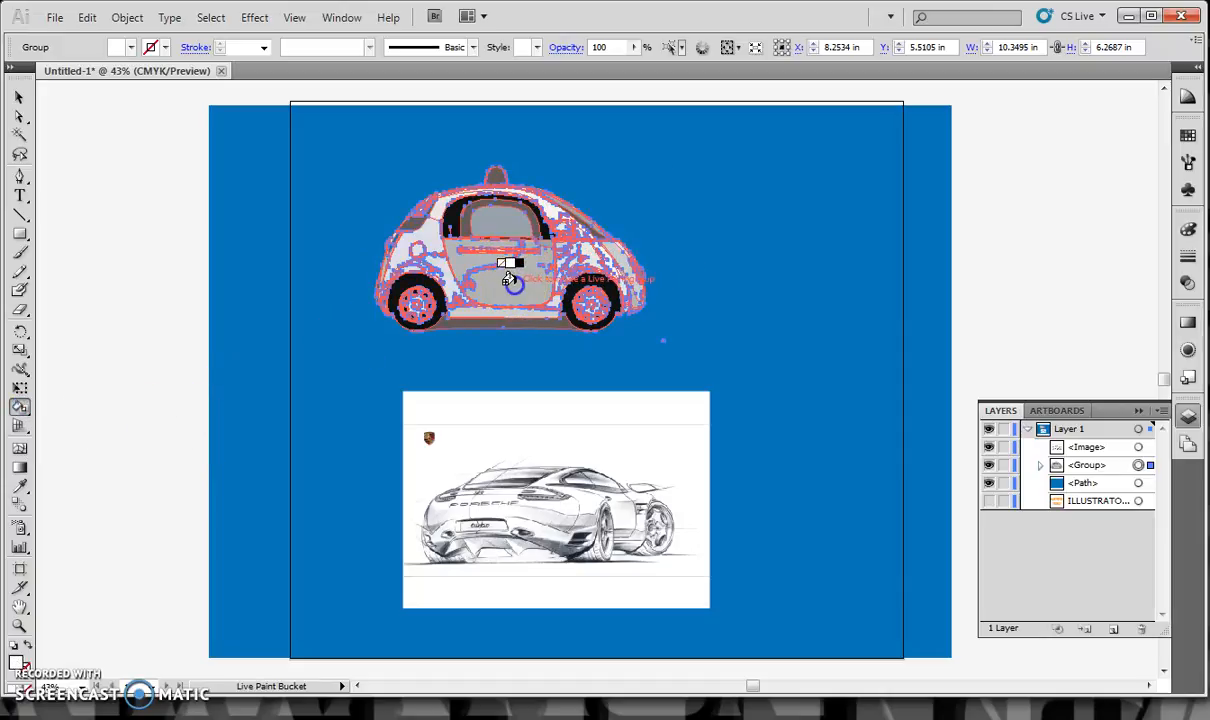
left_click(493, 269)
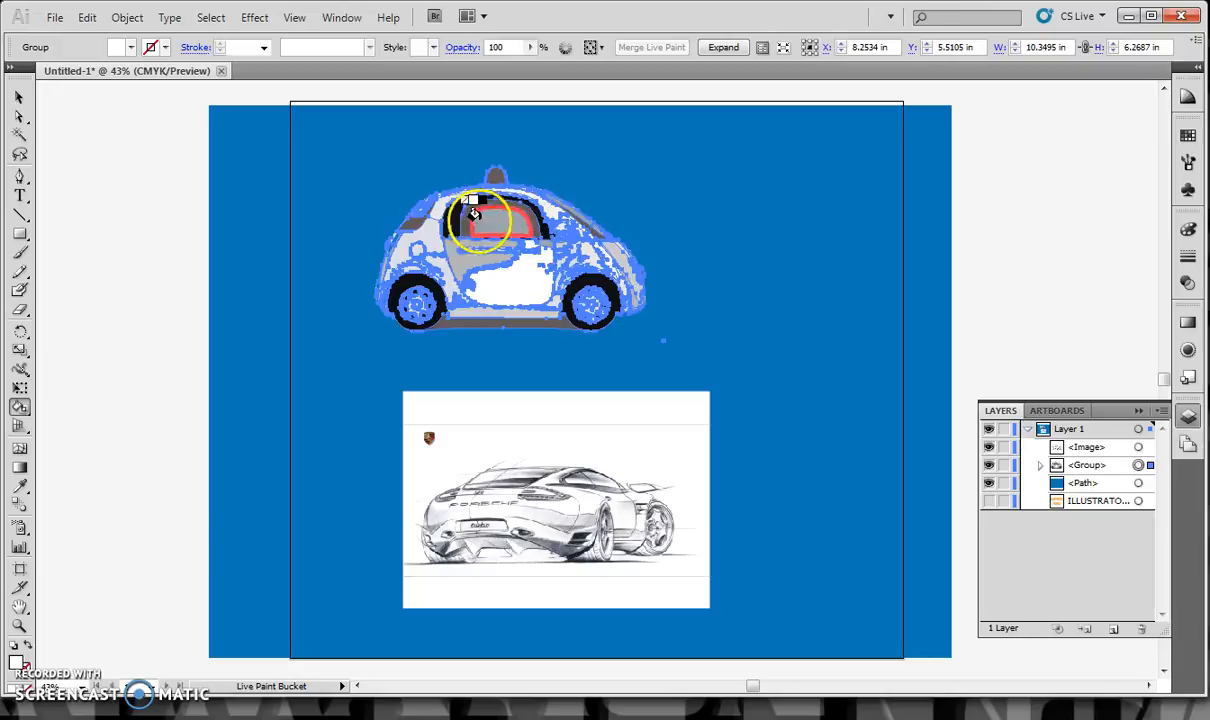
Fill the car's door, rear side panel and the narrow strip near its front with red using Live Paint
left_click(129, 48)
left_click(89, 64)
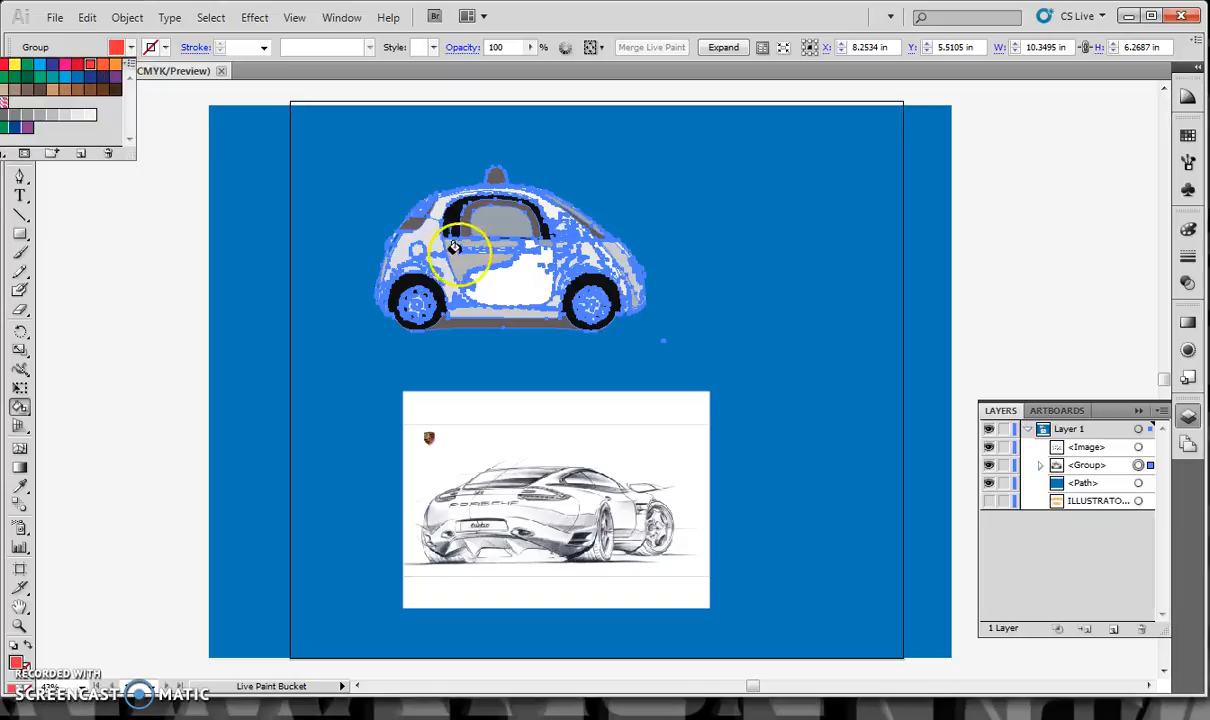
left_click(502, 277)
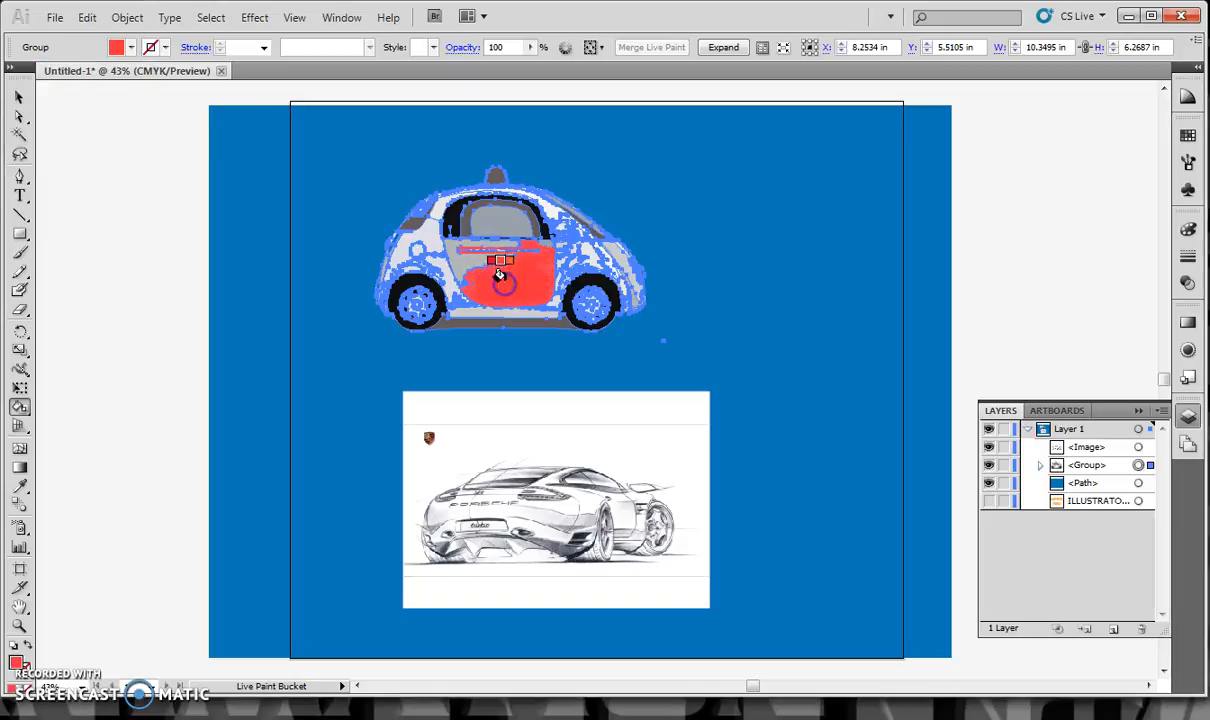
left_click(470, 262)
left_click(408, 235)
left_click(415, 237)
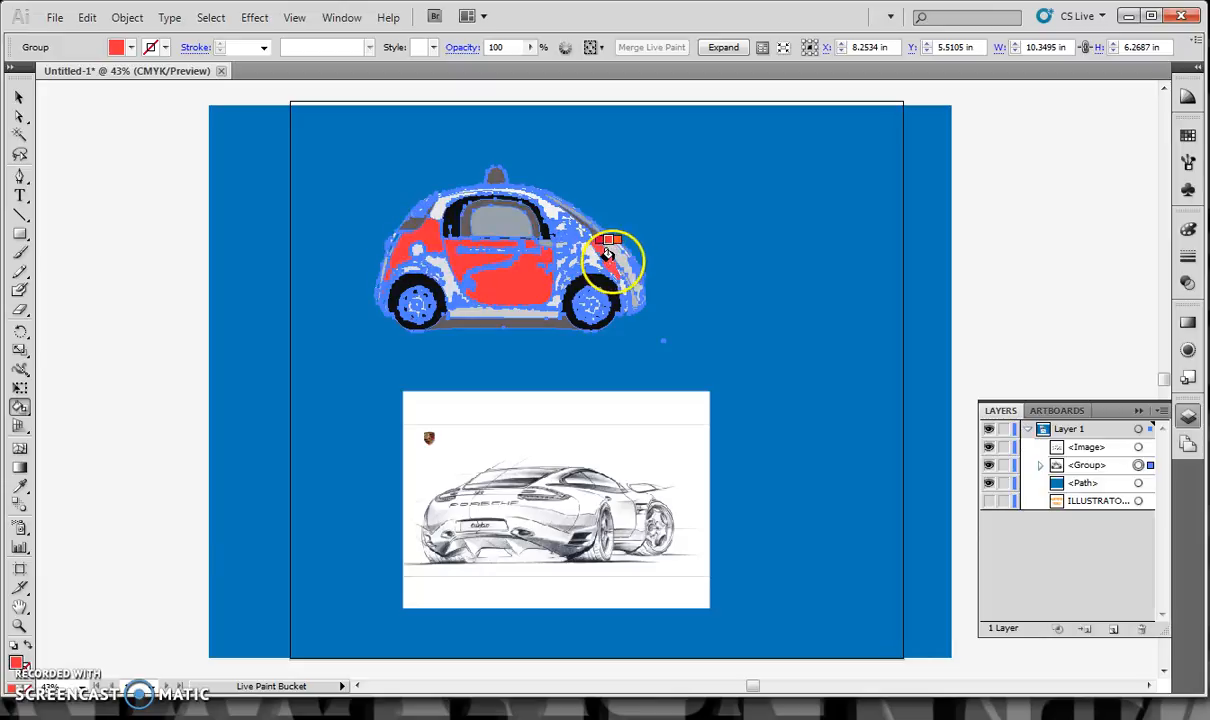
Paint the lower sill, the area behind the door and the roof pillar of the car green
left_click(132, 49)
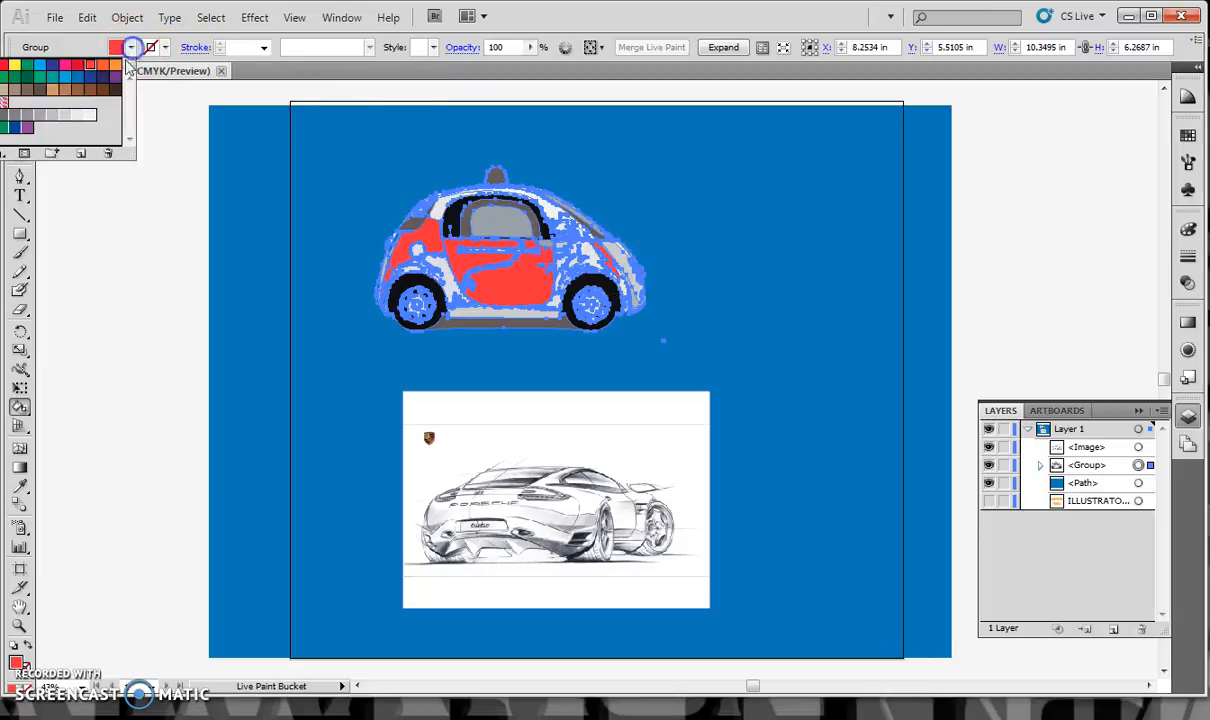
left_click(444, 277)
left_click(476, 305)
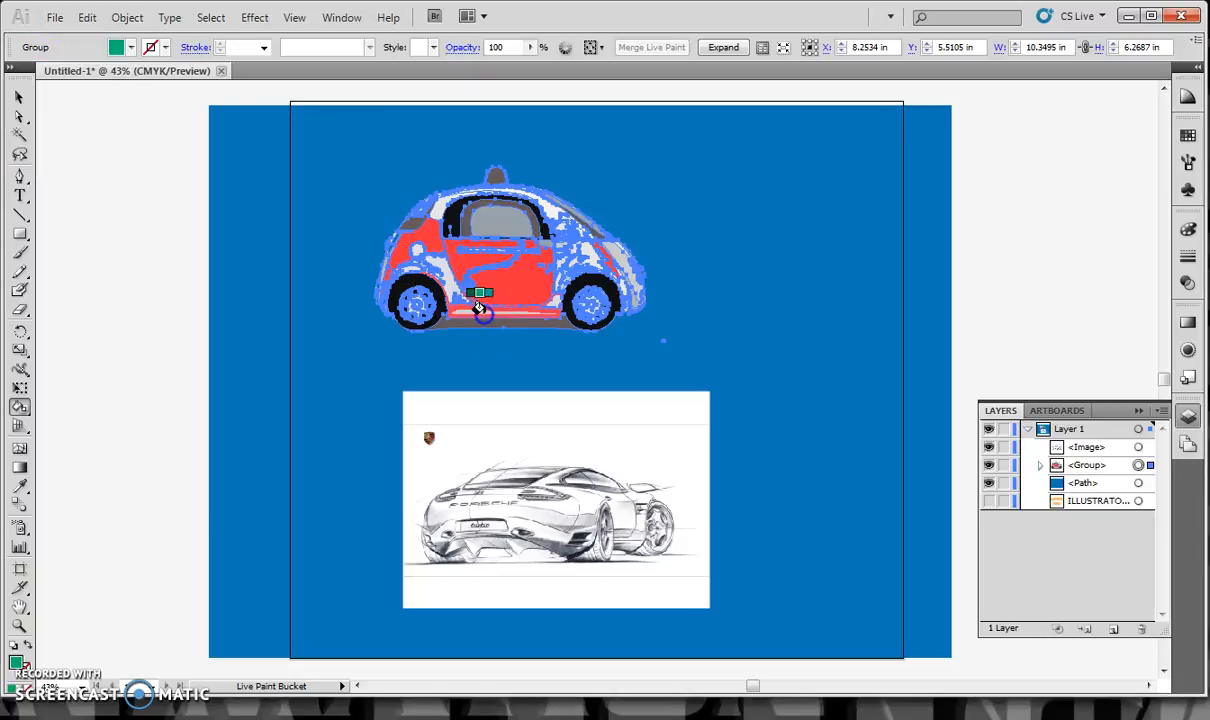
left_click(437, 270)
left_click(440, 196)
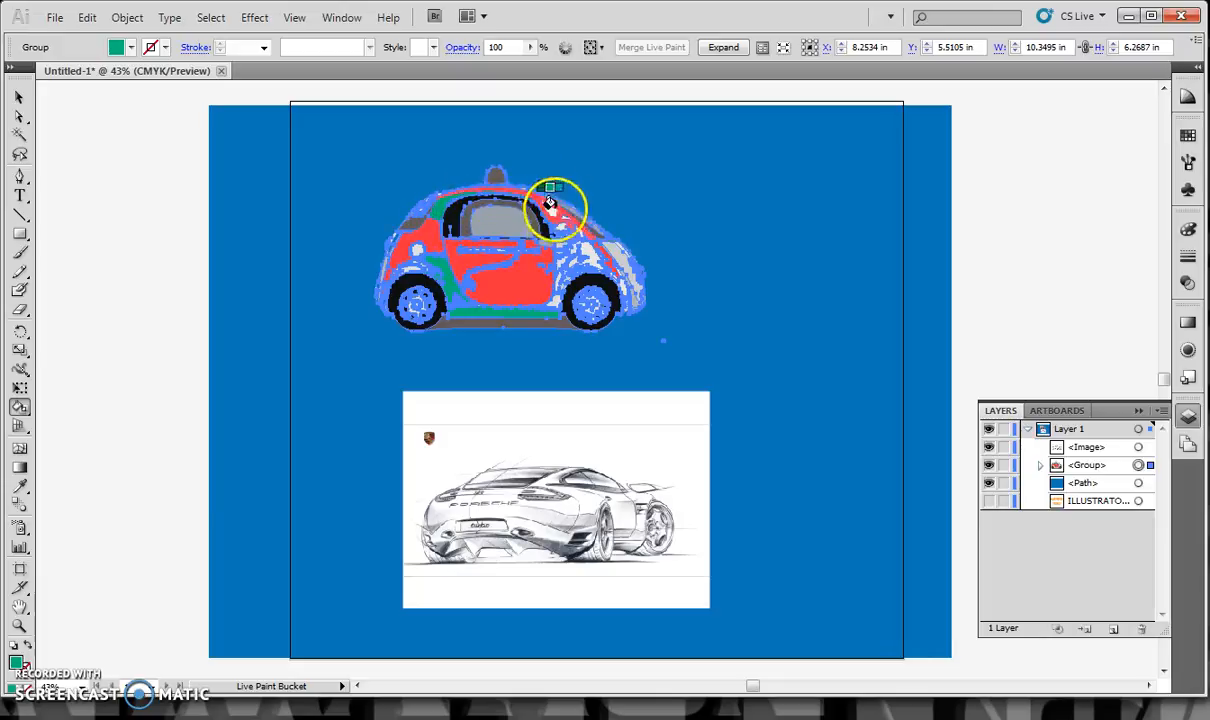
Apply gap detection with paint stopping at large gaps, expand the car's Live Paint group and clear the selection
left_click(762, 47)
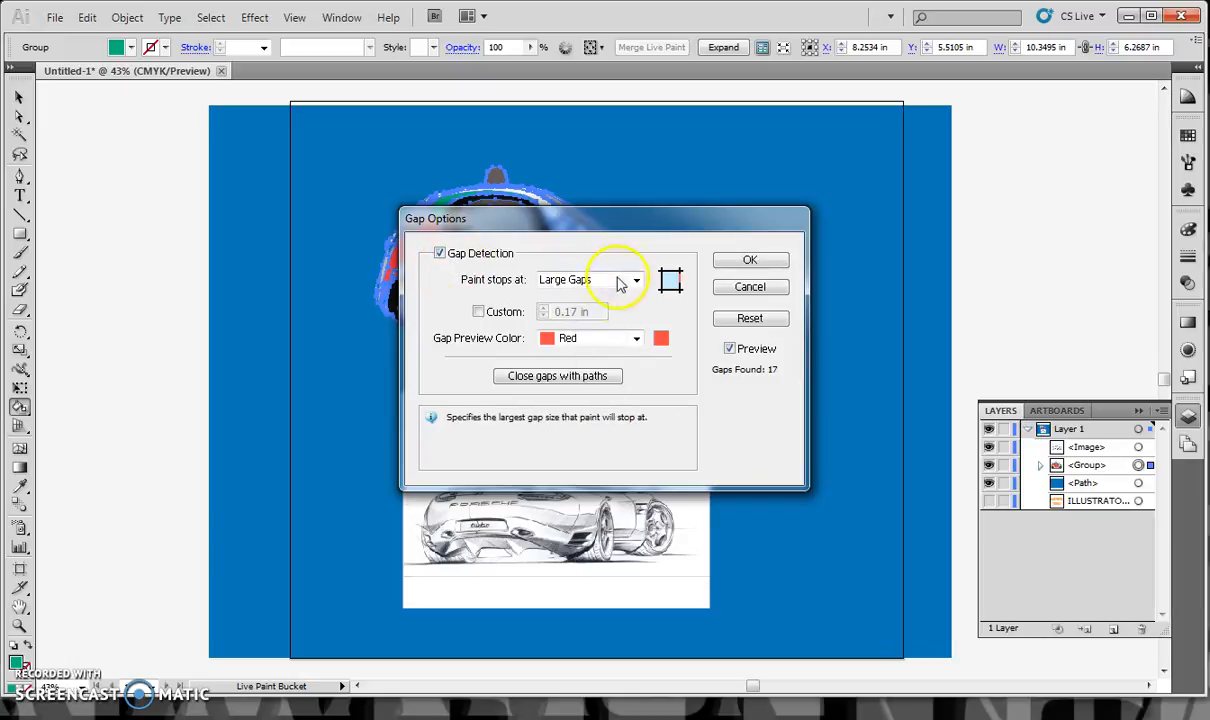
left_click(768, 259)
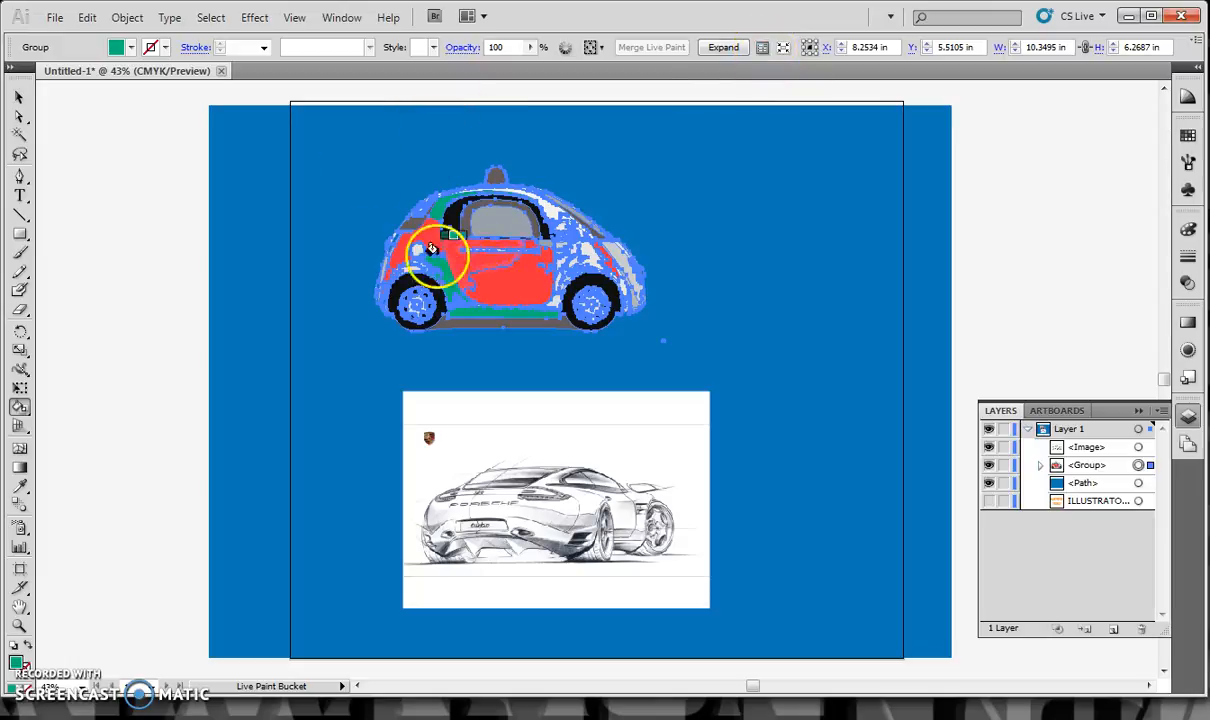
left_click(725, 49)
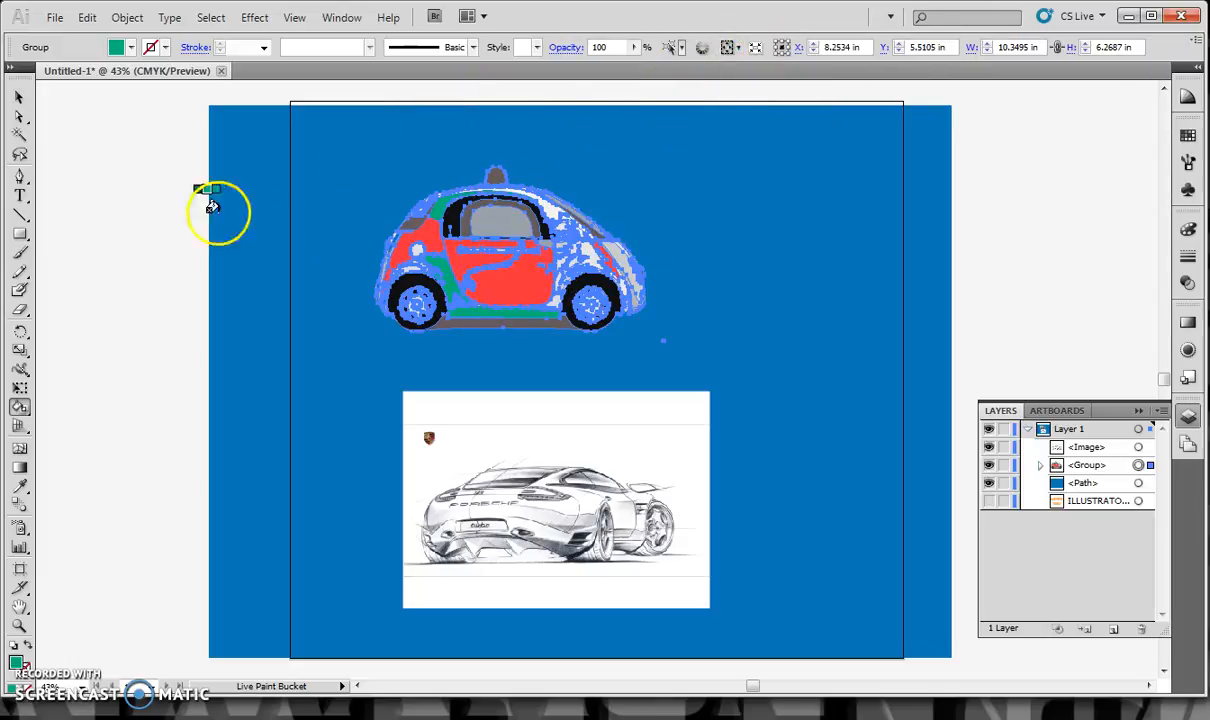
left_click(19, 97)
left_click(452, 283)
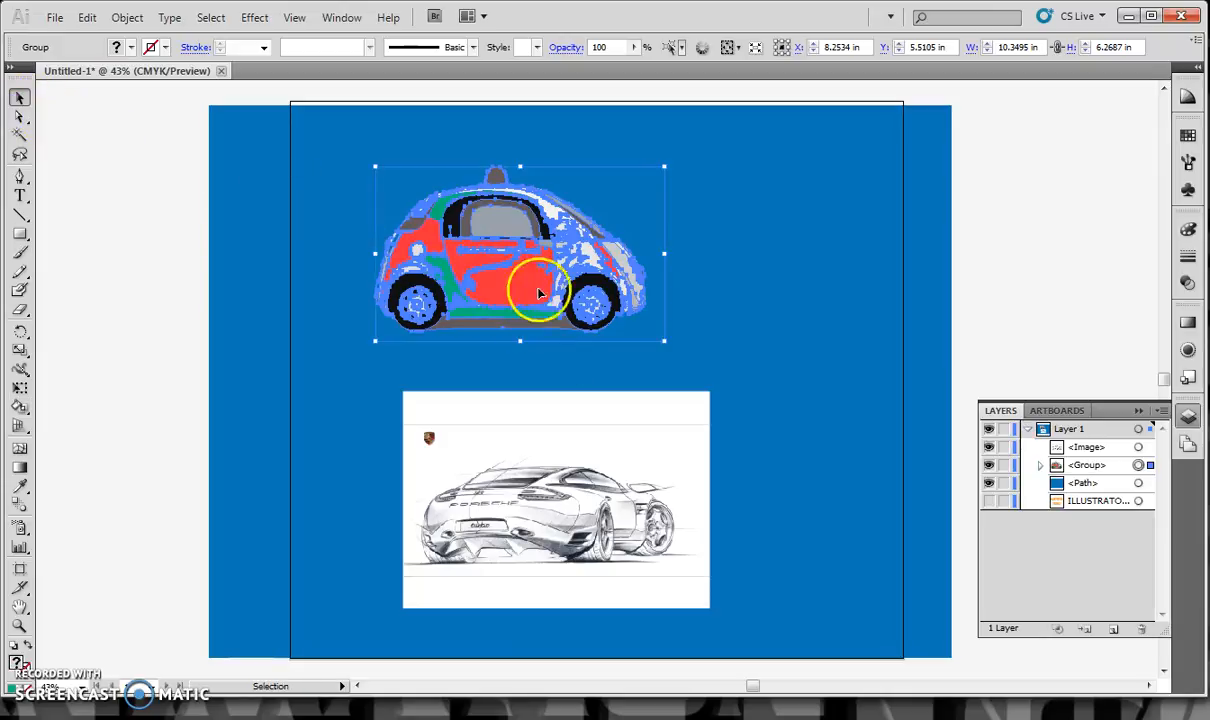
left_click(978, 320)
Try to trim the sketch image by lowering its upper edge to about 5.81 in tall, and undo the resize
left_click(597, 490)
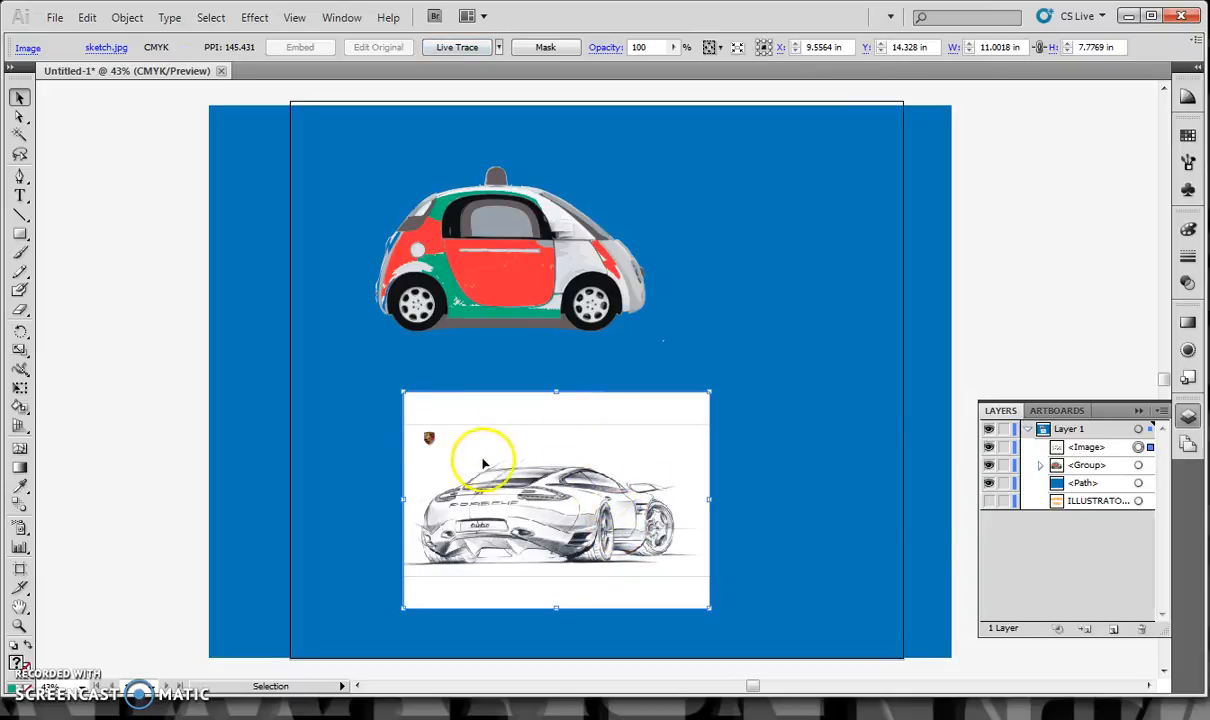
left_click_drag(555, 389, 556, 448)
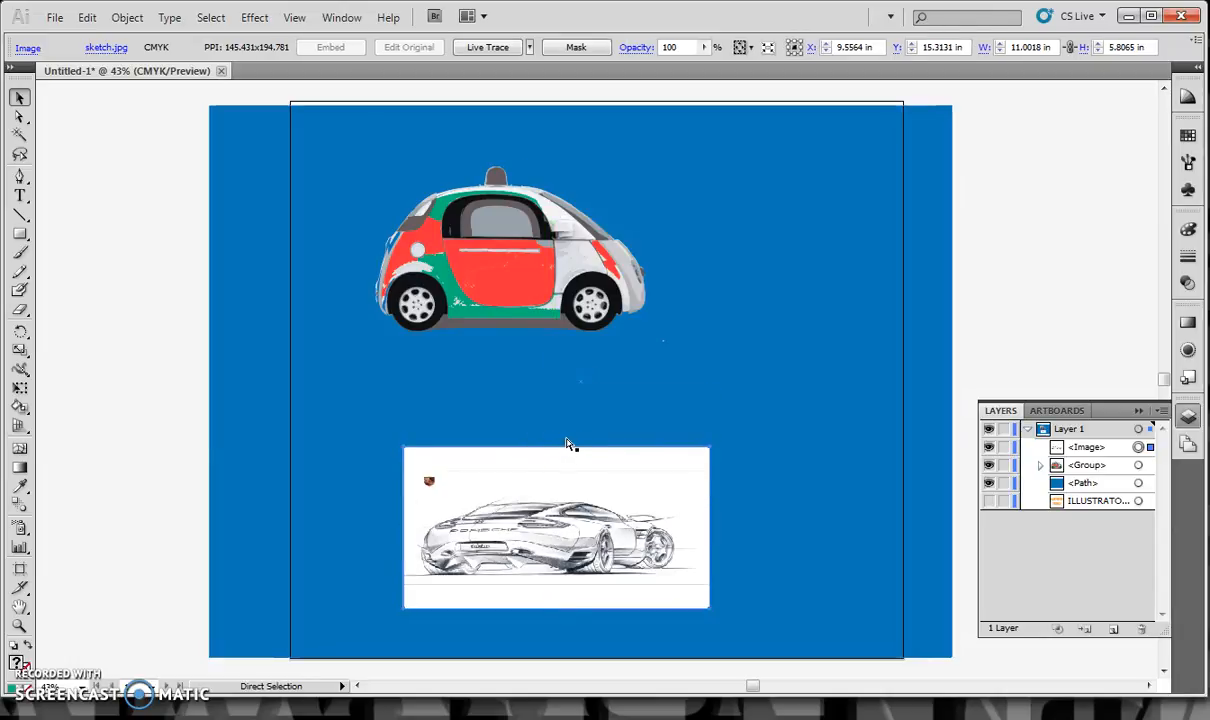
key("ctrl+z")
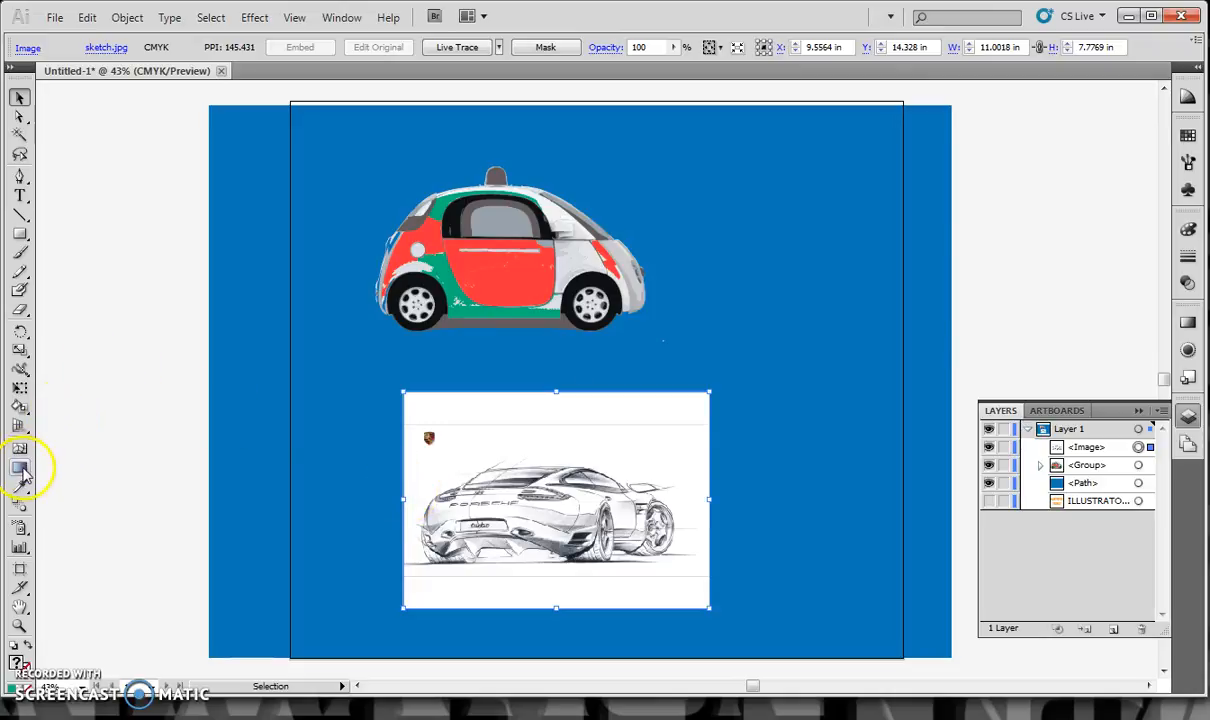
Draw a rectangle about 9.69 by 4.17 in over the car sketch, clip the image with it as a clipping mask and deselect
left_click(20, 235)
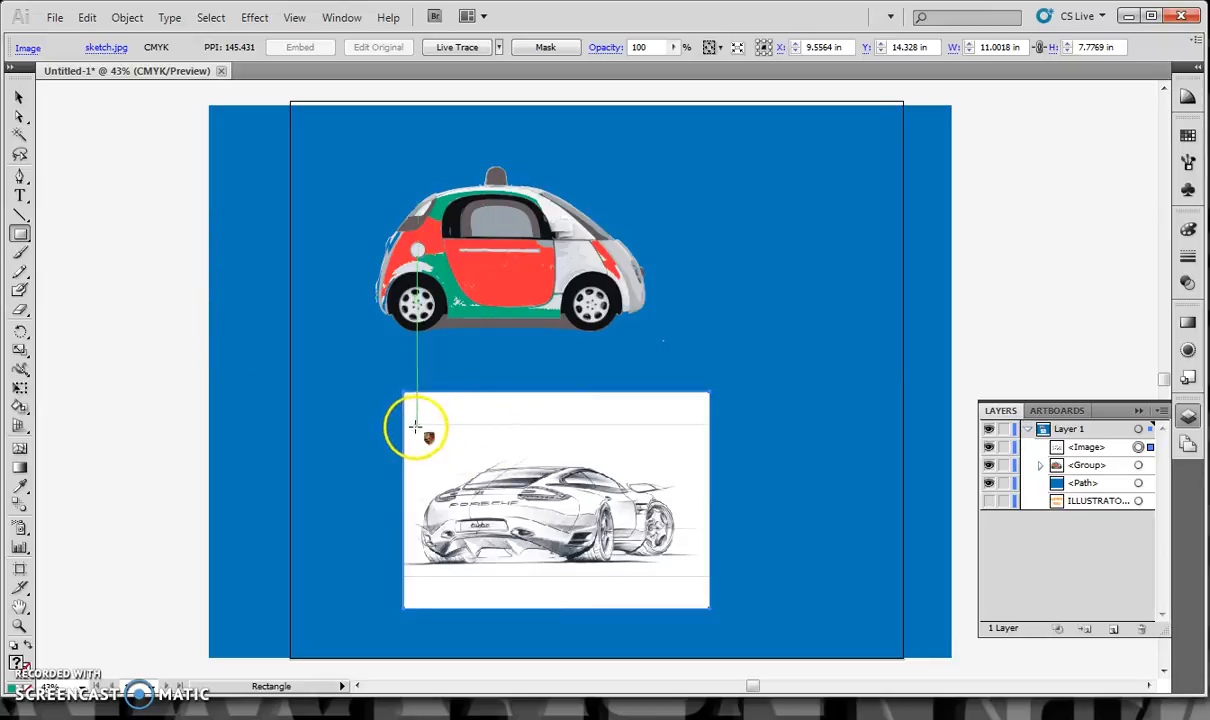
mouse_move(412, 453)
left_mouse_down()
mouse_move(605, 585)
mouse_move(682, 569)
left_mouse_up()
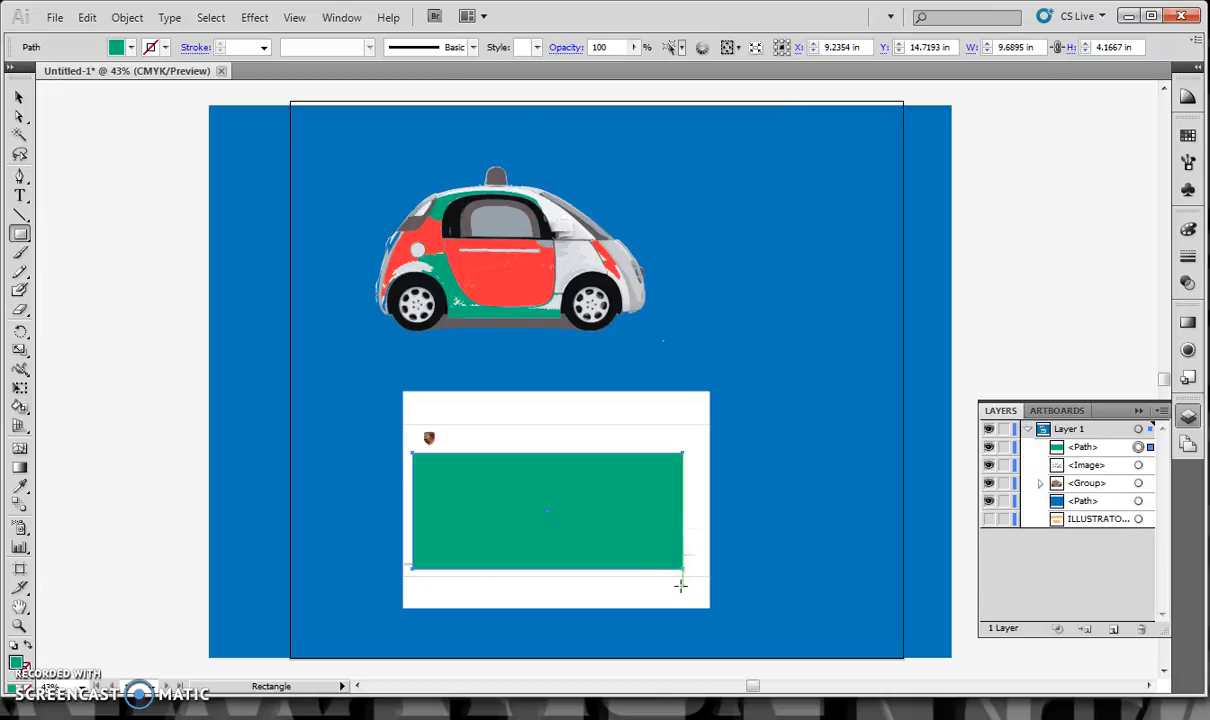
left_click(19, 99)
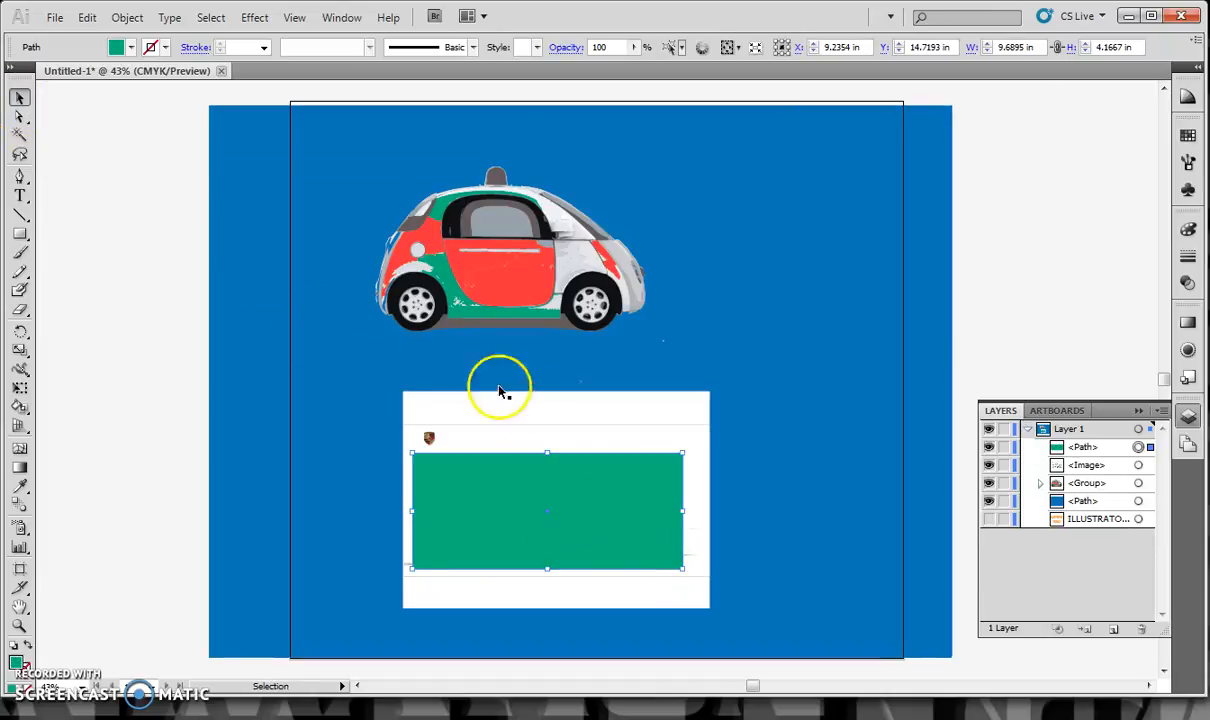
left_click(565, 438, "shift")
right_click(576, 488)
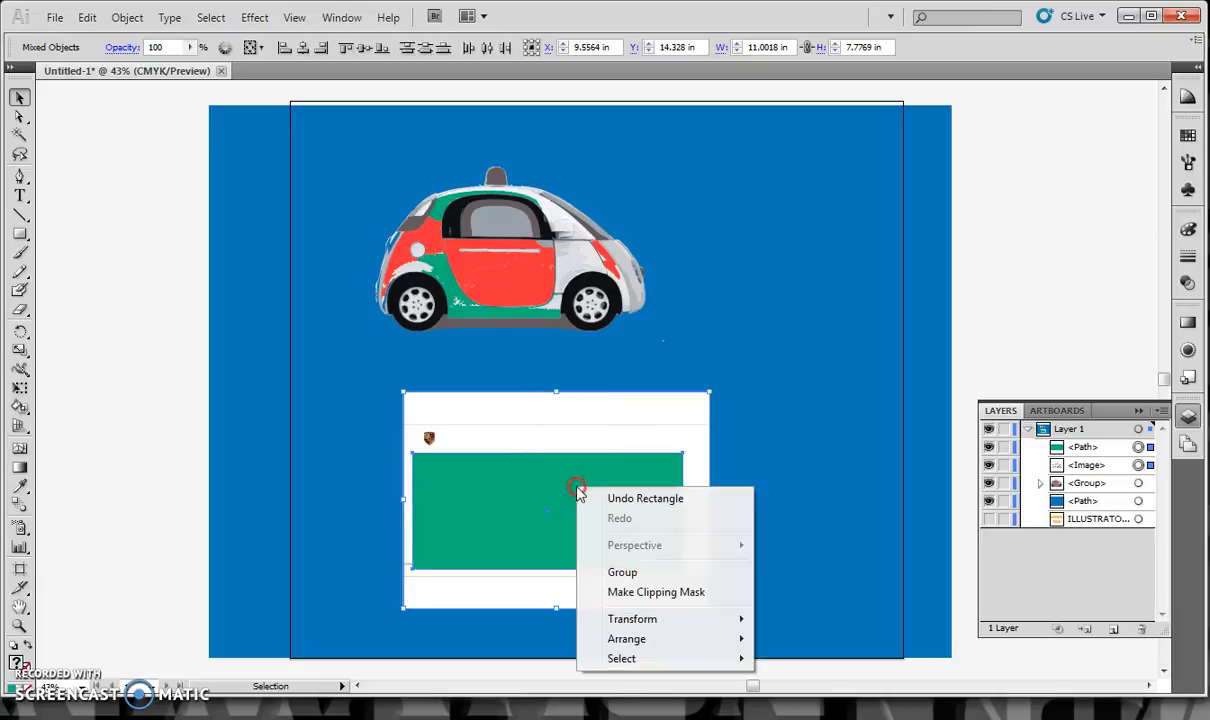
left_click(628, 592)
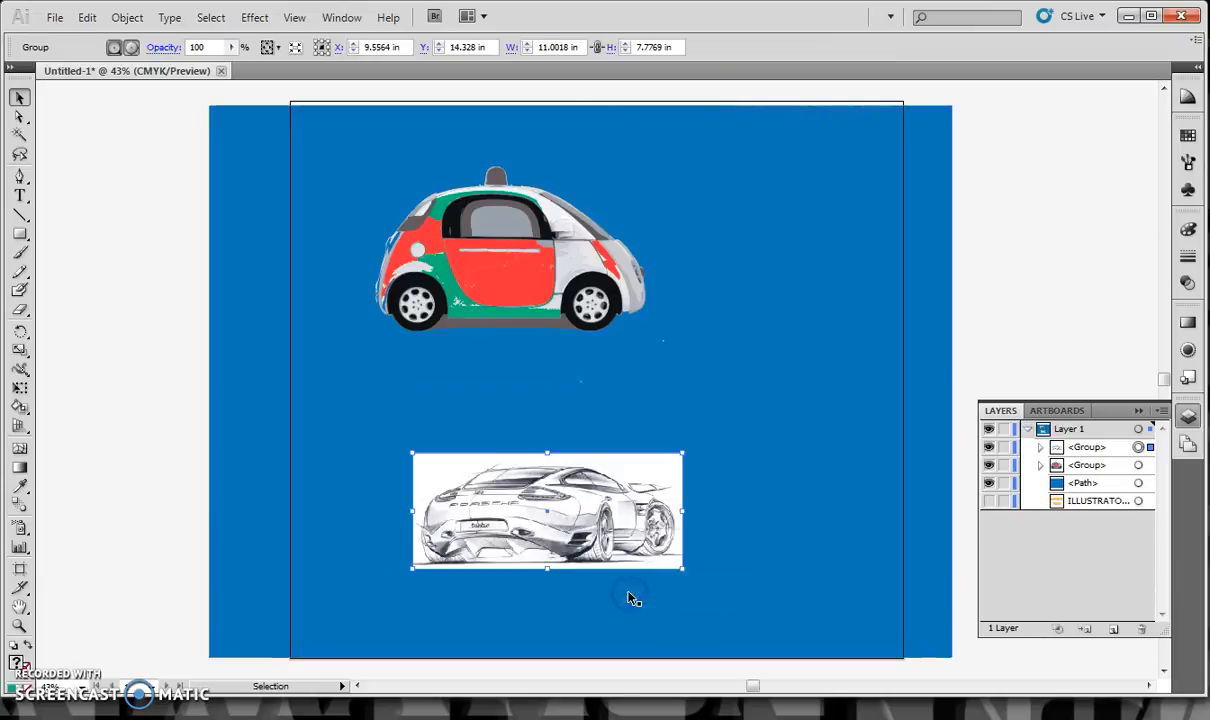
left_click(103, 281)
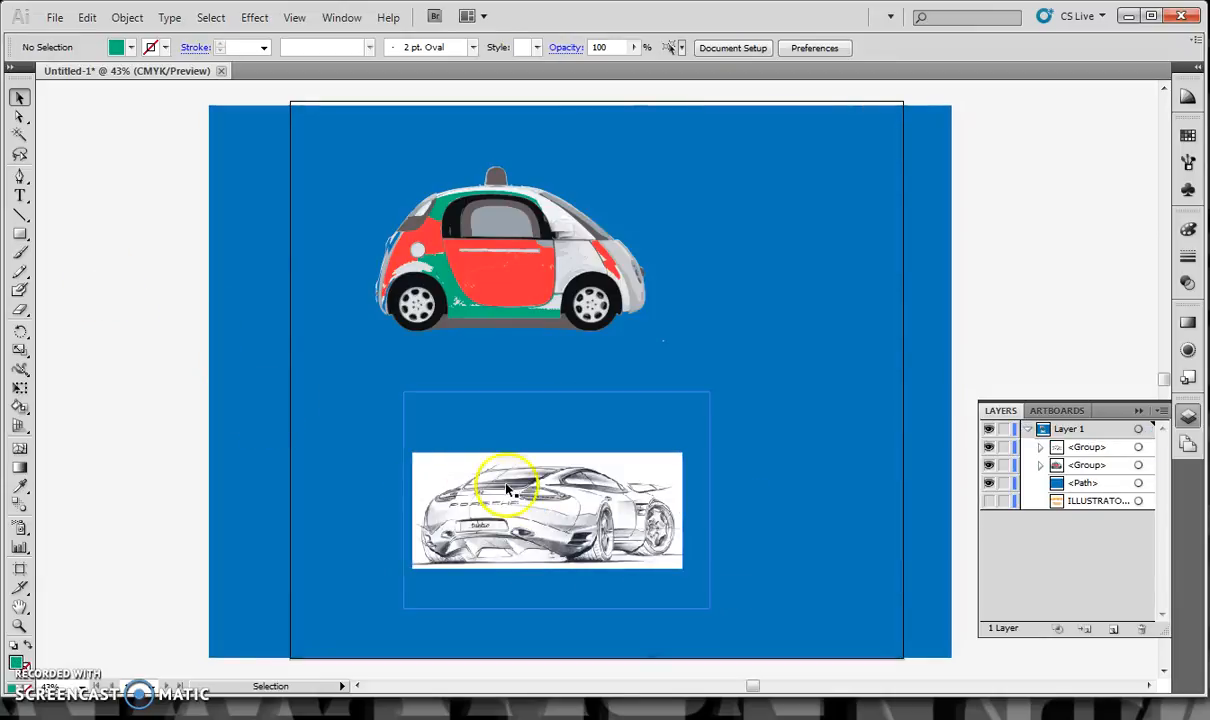
left_click(108, 338)
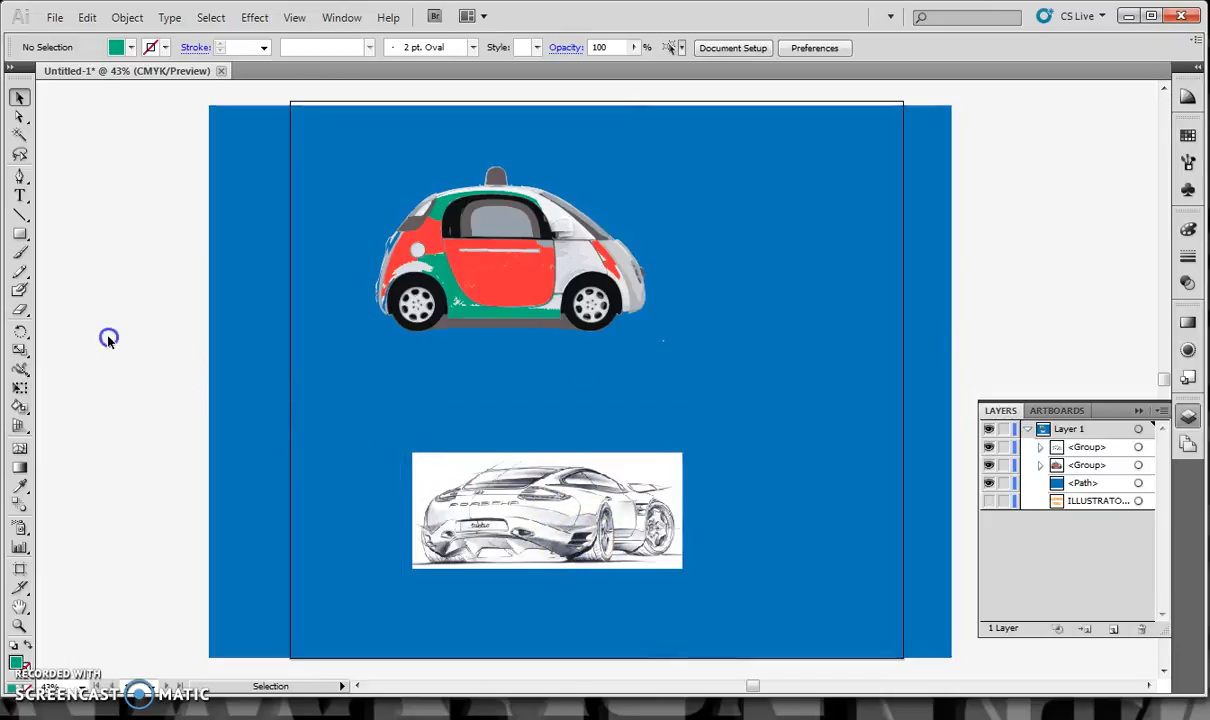
Move the clipped car sketch up and to the left, and set its opacity to 97%
left_click(615, 530)
mouse_move(615, 530)
left_mouse_down()
mouse_move(580, 479)
mouse_move(526, 493)
mouse_move(531, 457)
mouse_move(535, 475)
left_mouse_up()
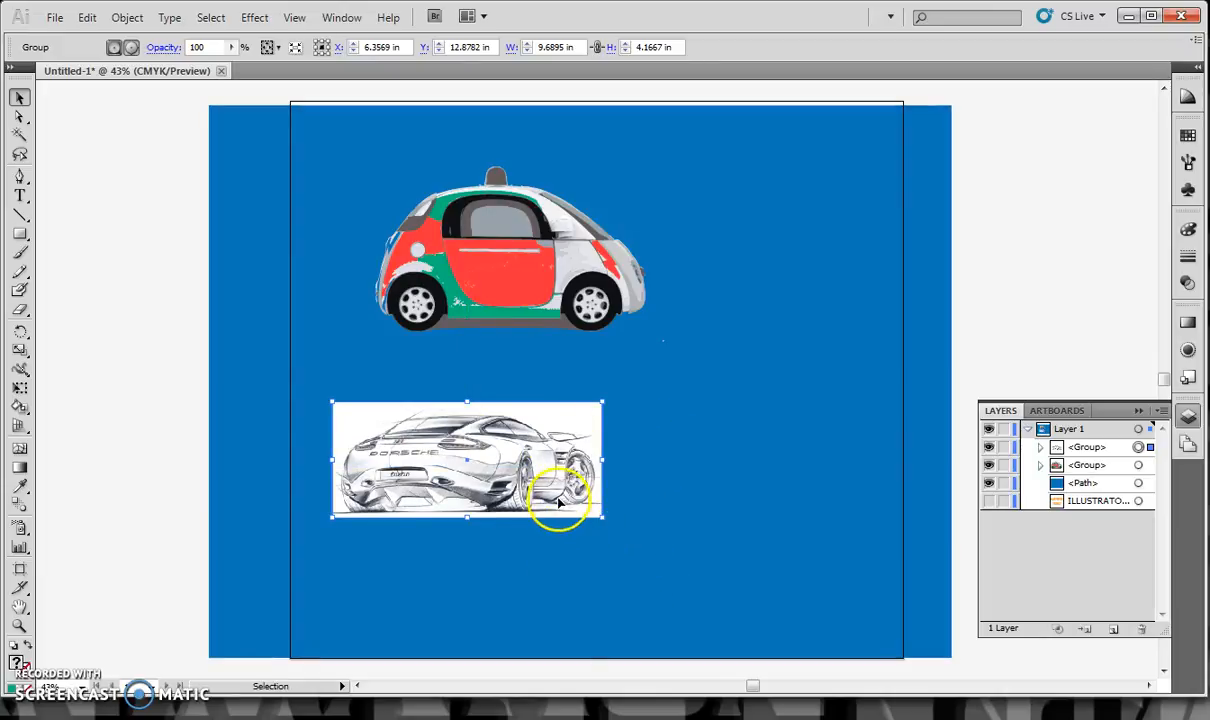
left_click(1188, 350)
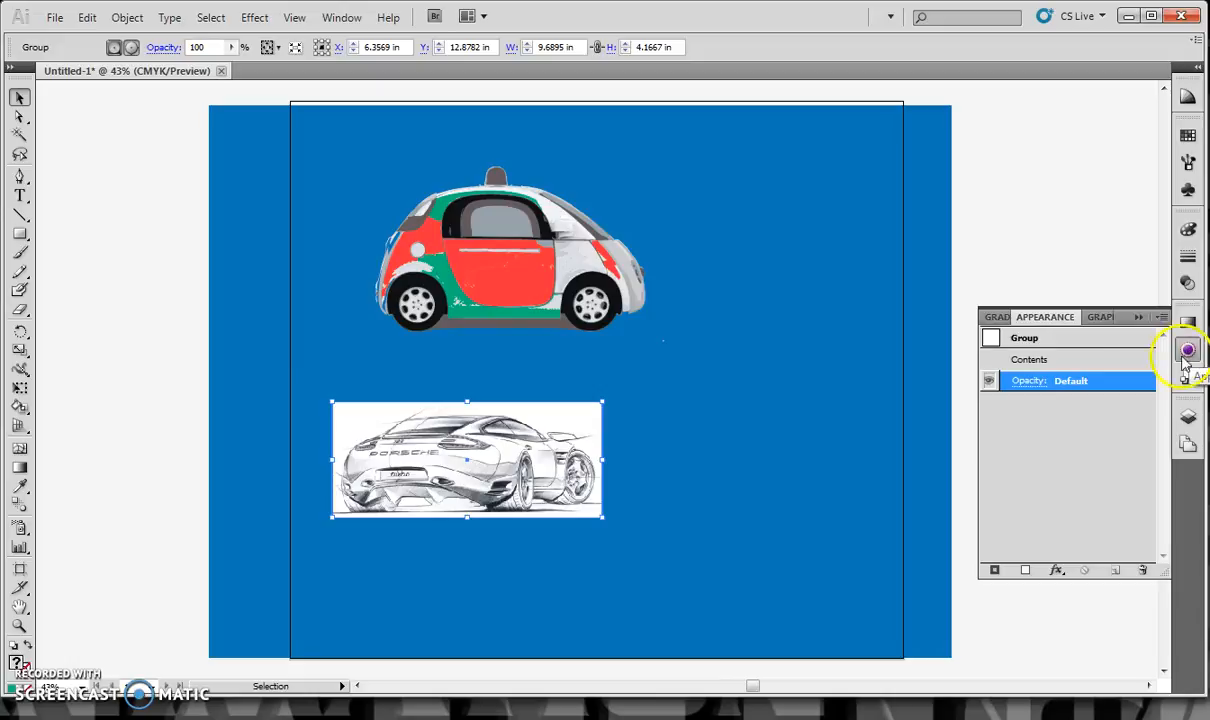
left_click(1033, 382)
left_click(1019, 401)
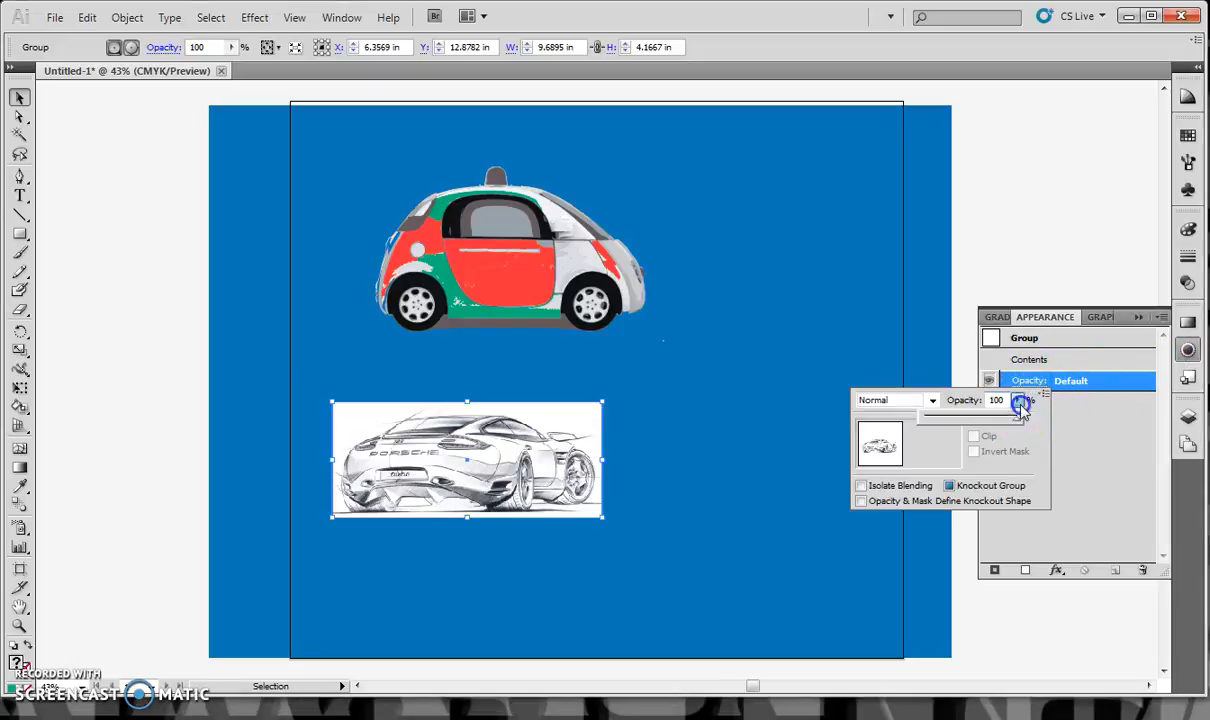
mouse_move(1016, 420)
left_mouse_down()
mouse_move(942, 425)
mouse_move(997, 425)
left_mouse_up()
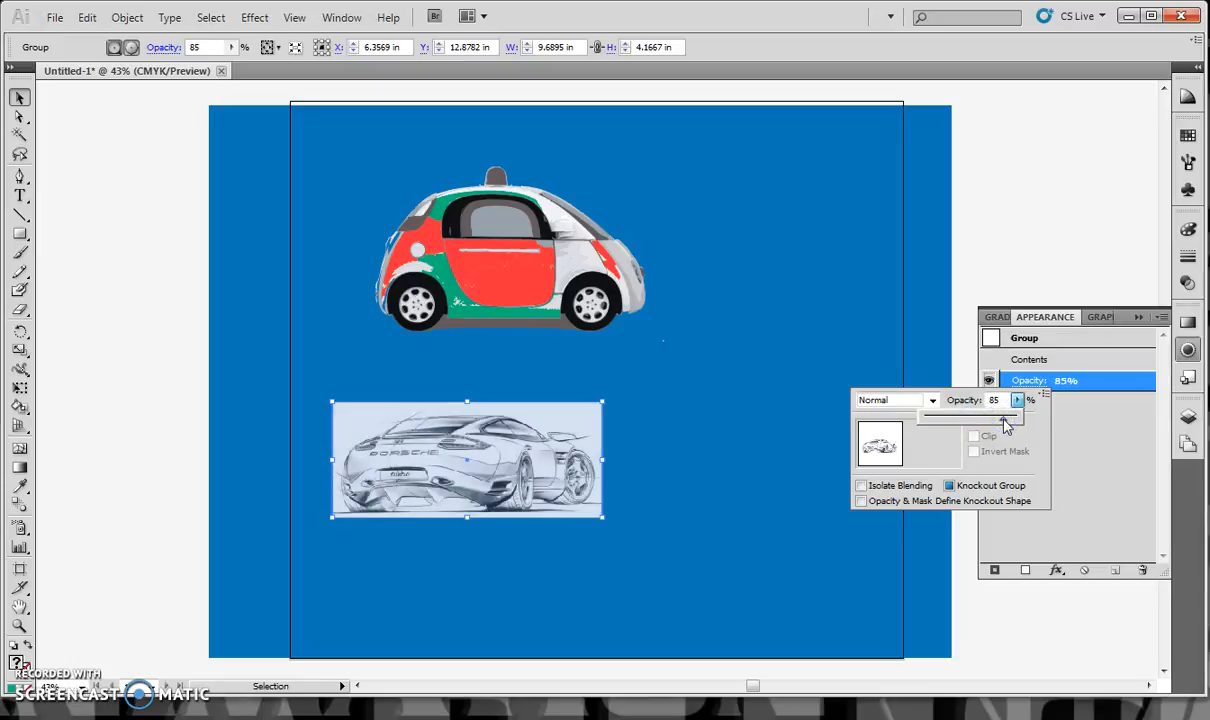
left_click_drag(996, 426, 973, 427)
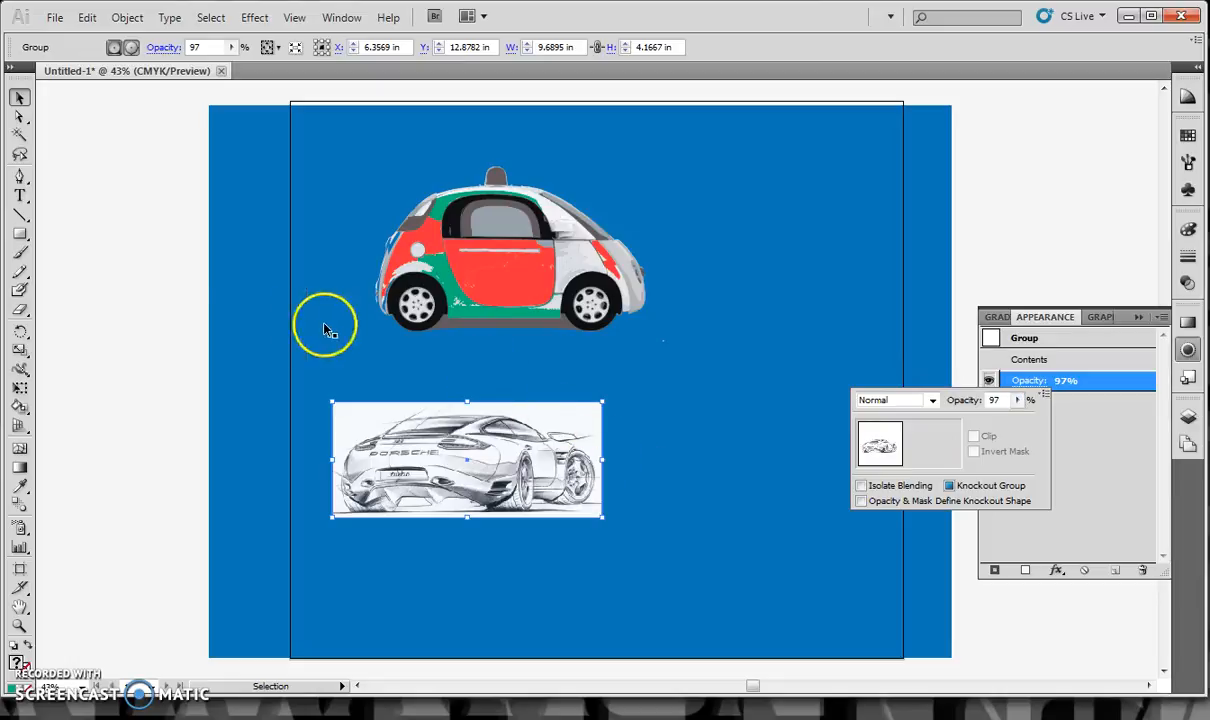
Draw a green rectangle about 11.13 by 6.33 in covering most of the clipped car sketch
left_click(19, 235)
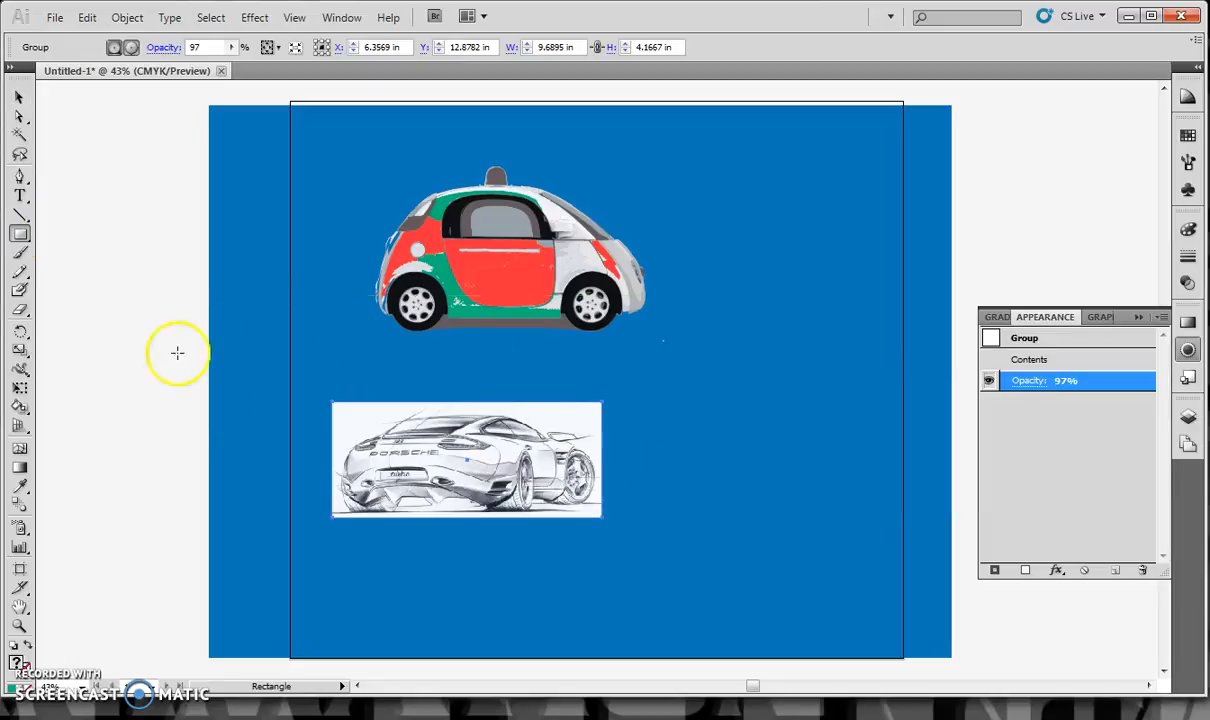
left_click_drag(376, 371, 687, 547)
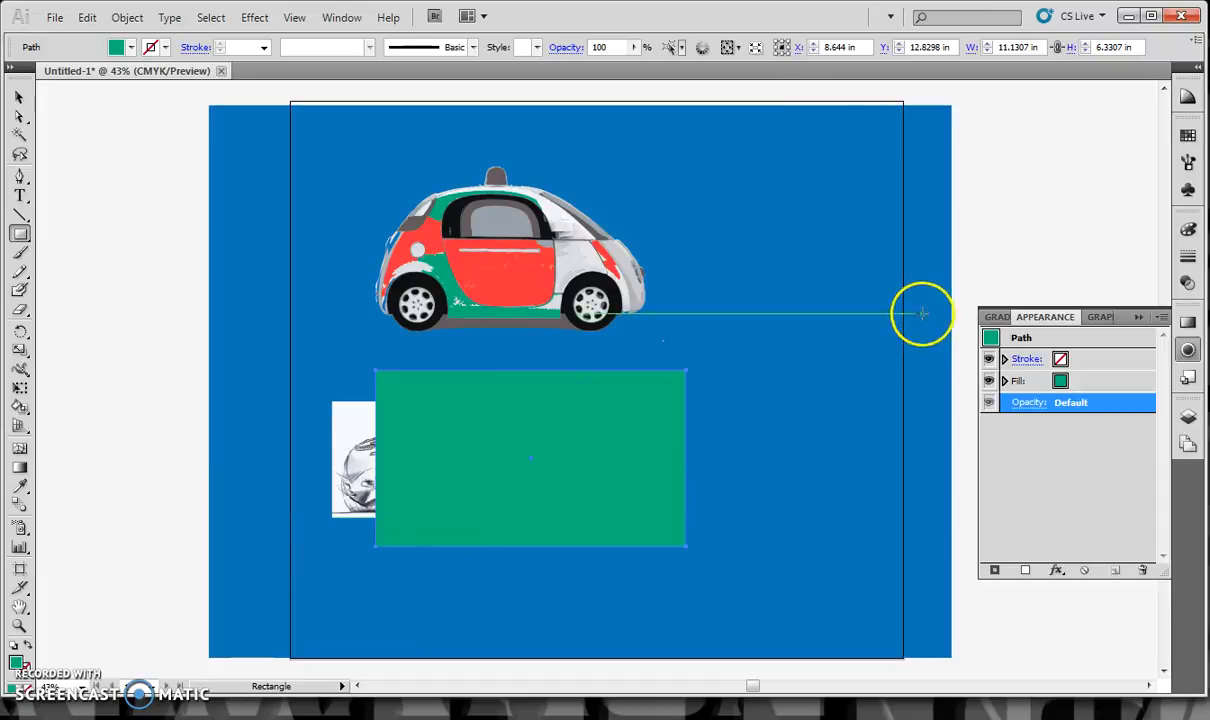
Fill the green rectangle with a gradient fading from transparent to opaque, and change its black end stop to white
left_click(1189, 323)
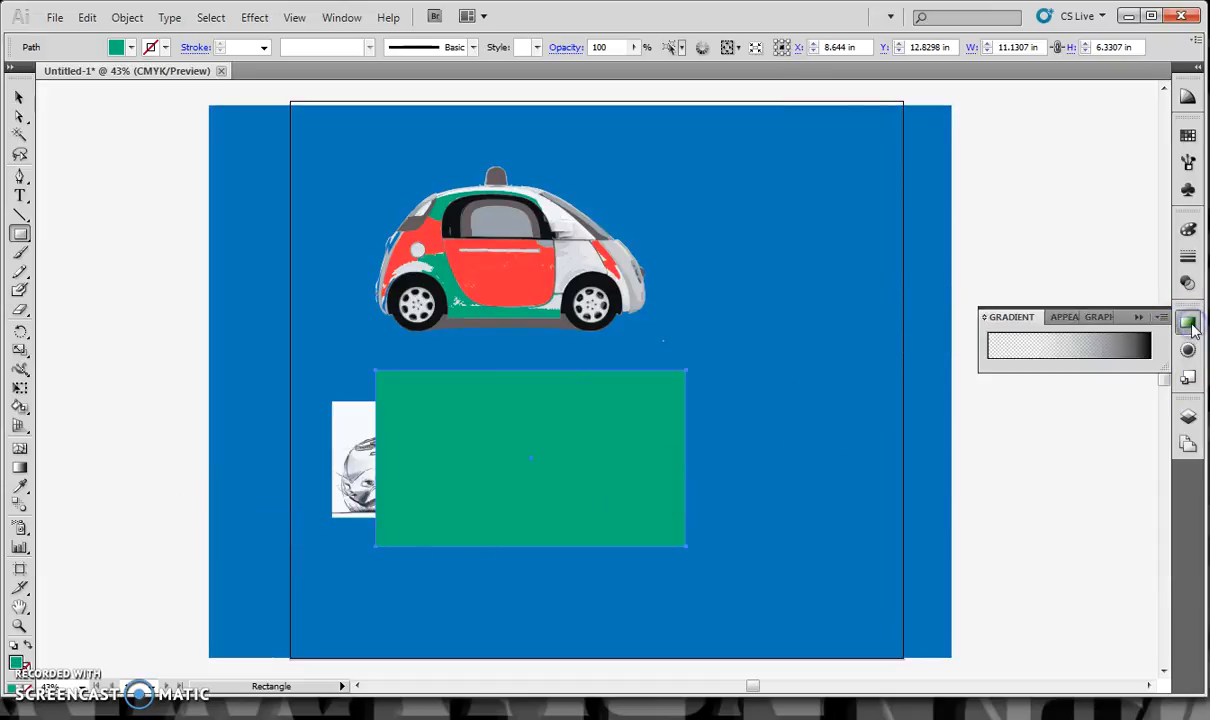
left_click(1071, 353)
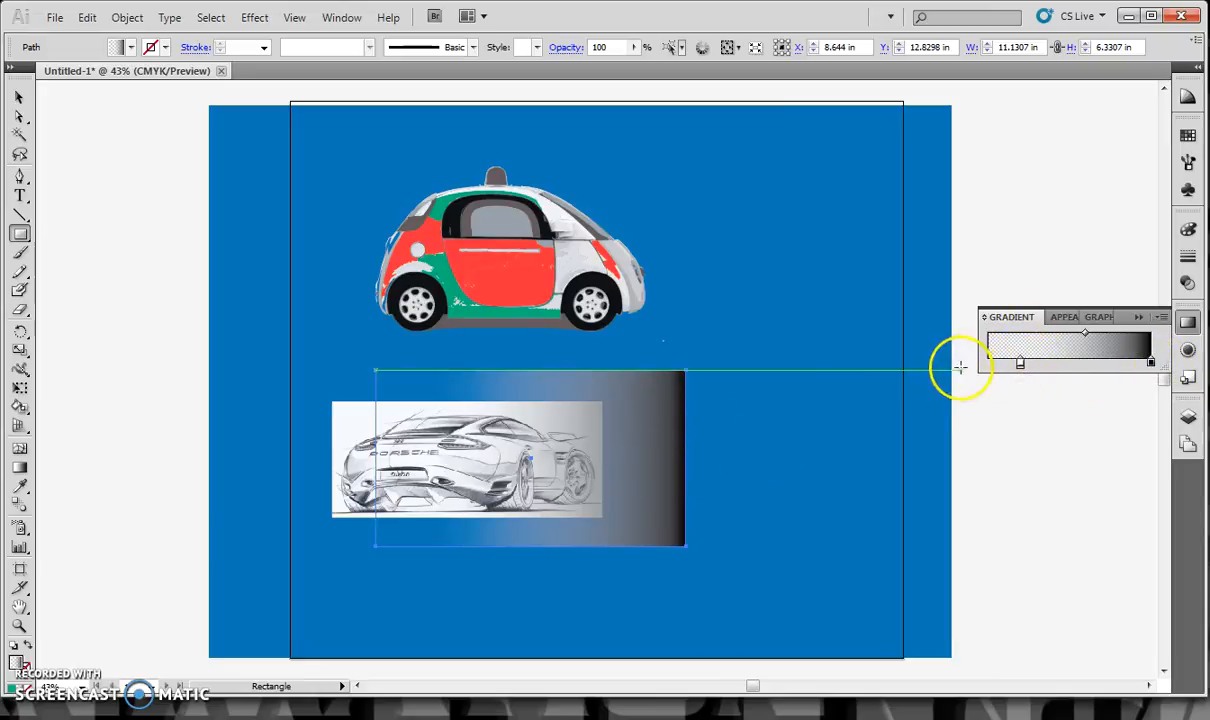
double_click(1020, 362)
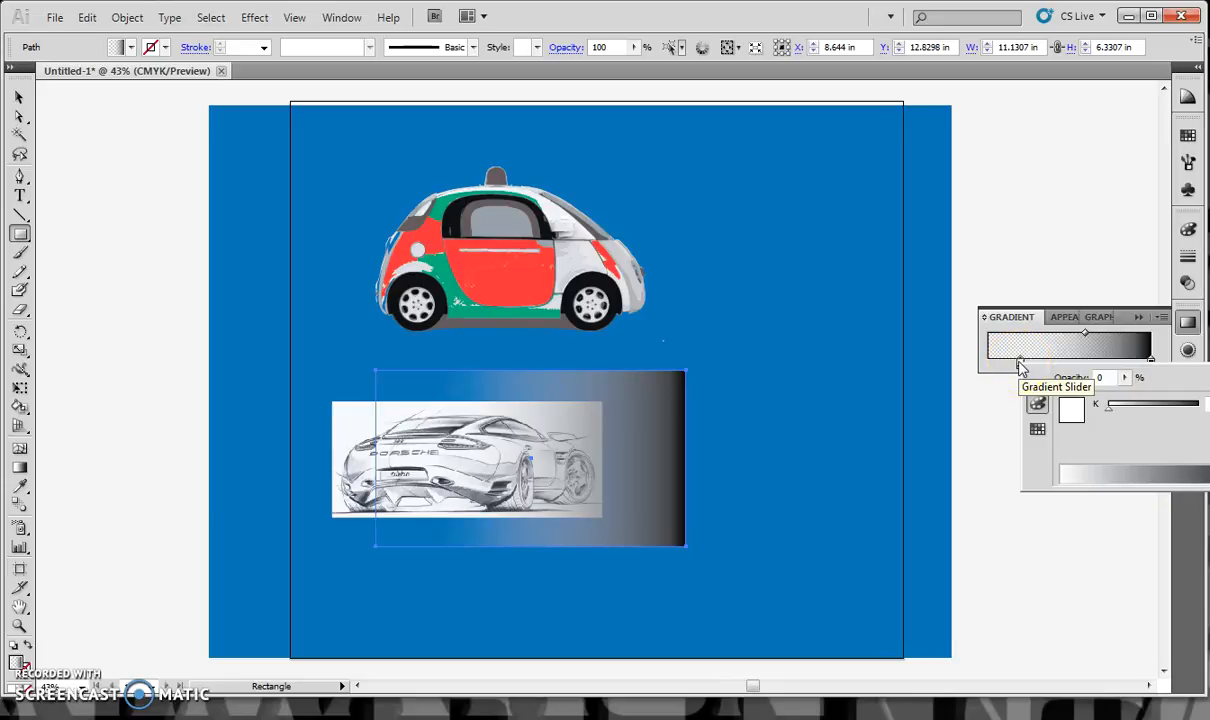
left_click(1147, 350)
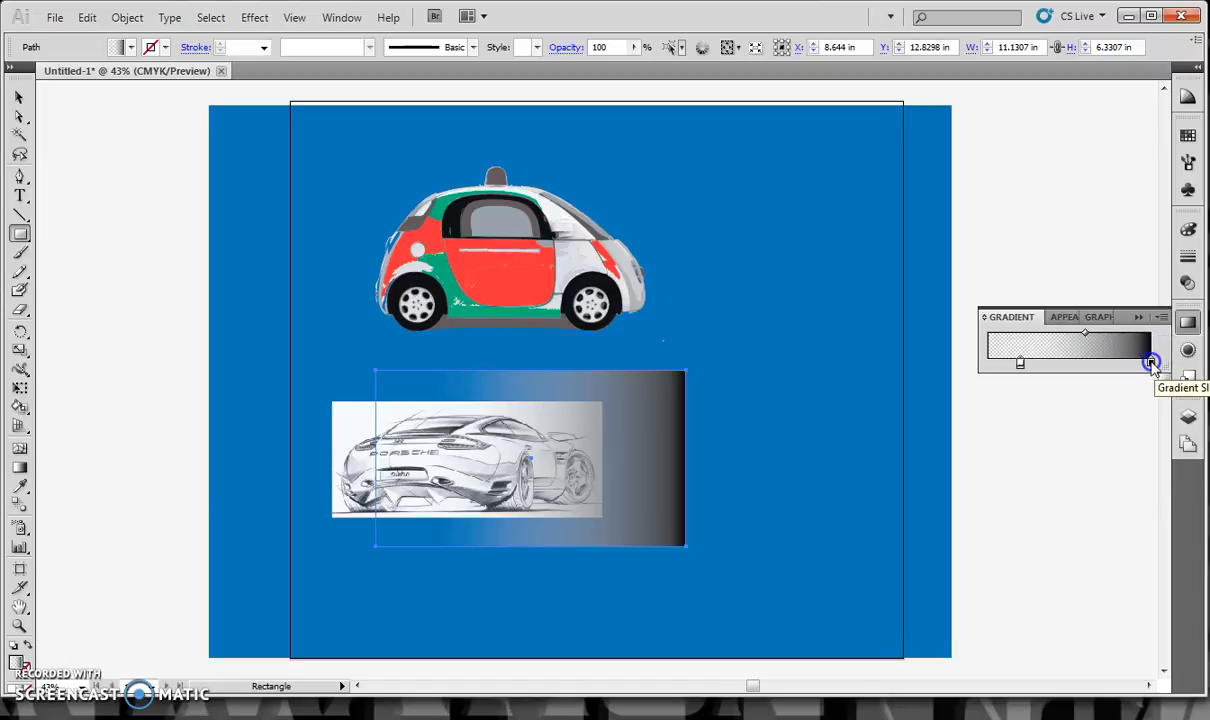
double_click(1151, 361)
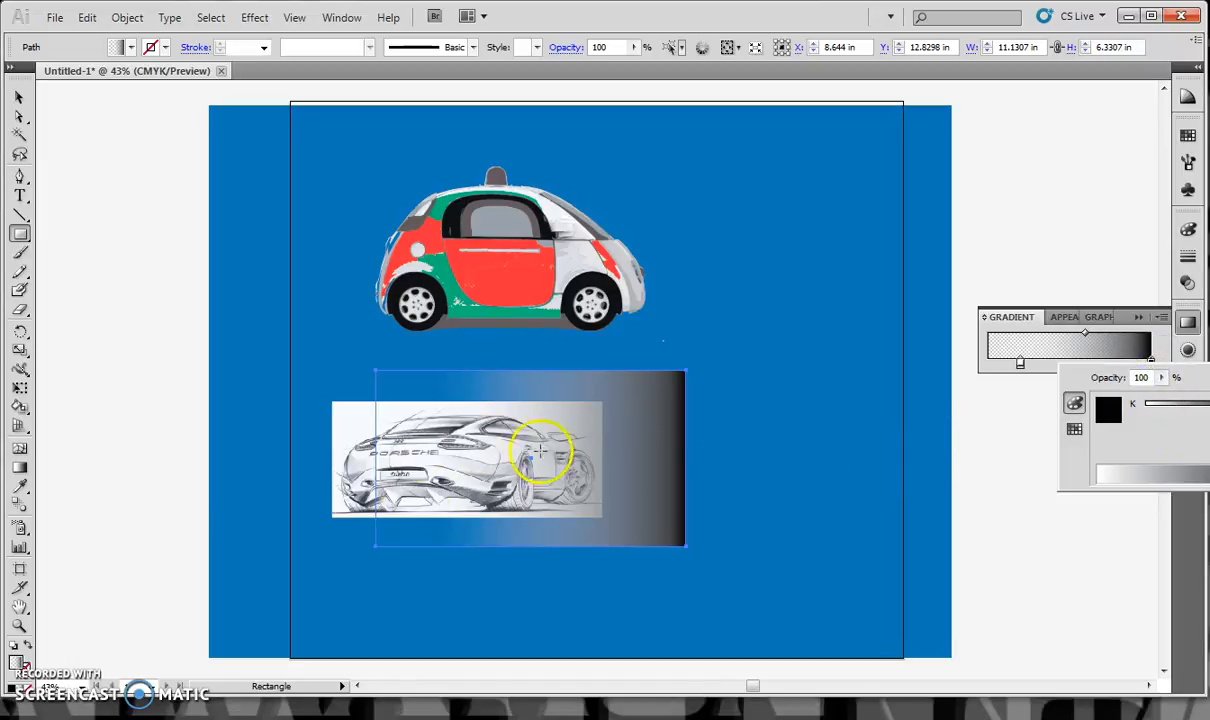
left_click(1138, 406)
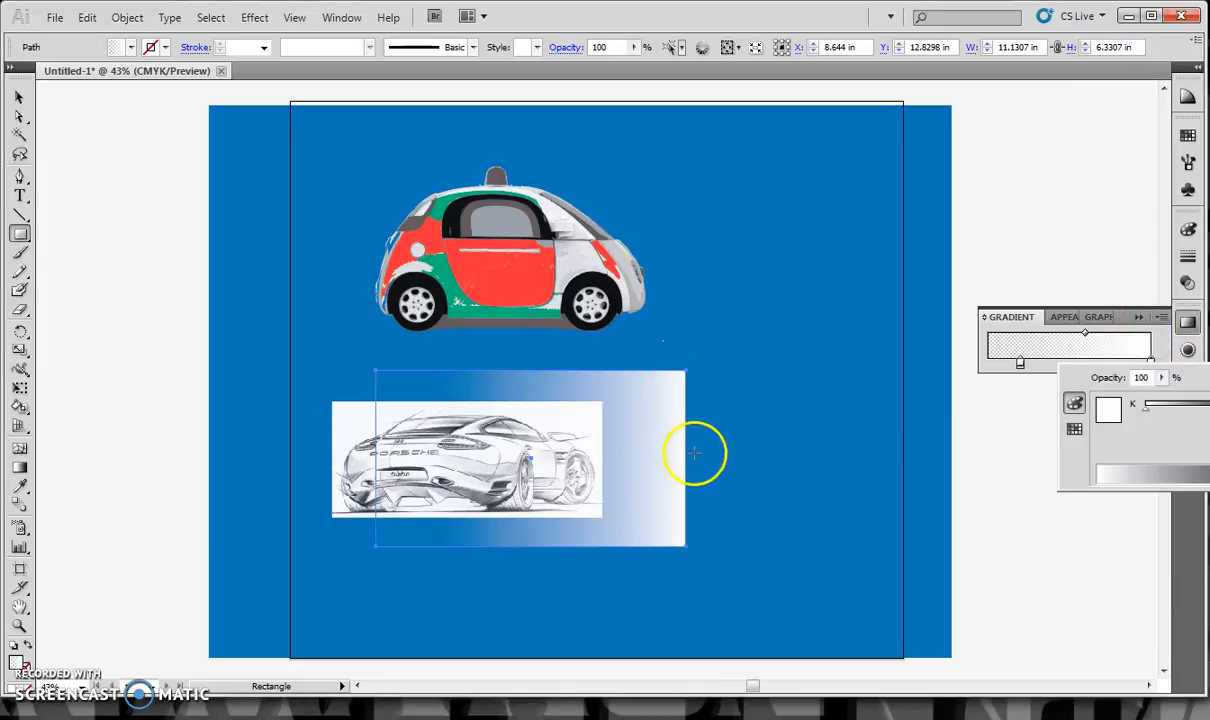
left_click(1081, 347)
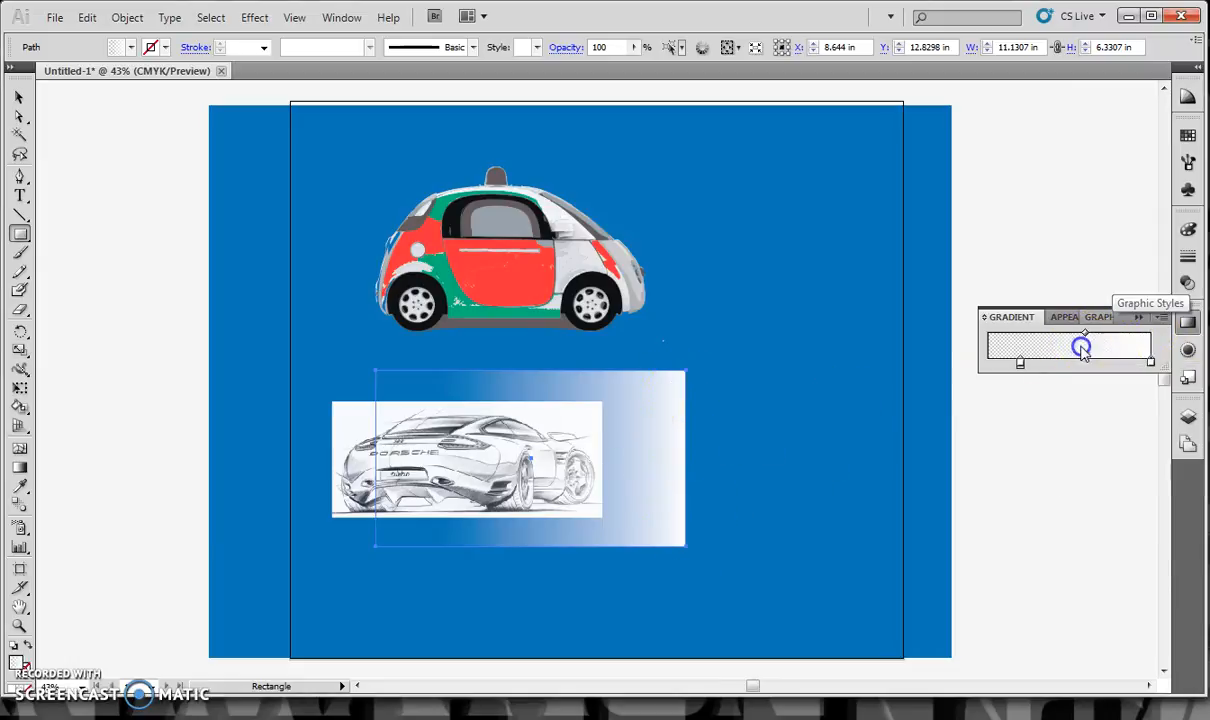
Move the gradient rectangle left until its right edge lines up with the car sketch's right edge
left_click(20, 97)
left_click(540, 405)
left_click_drag(665, 488, 585, 489)
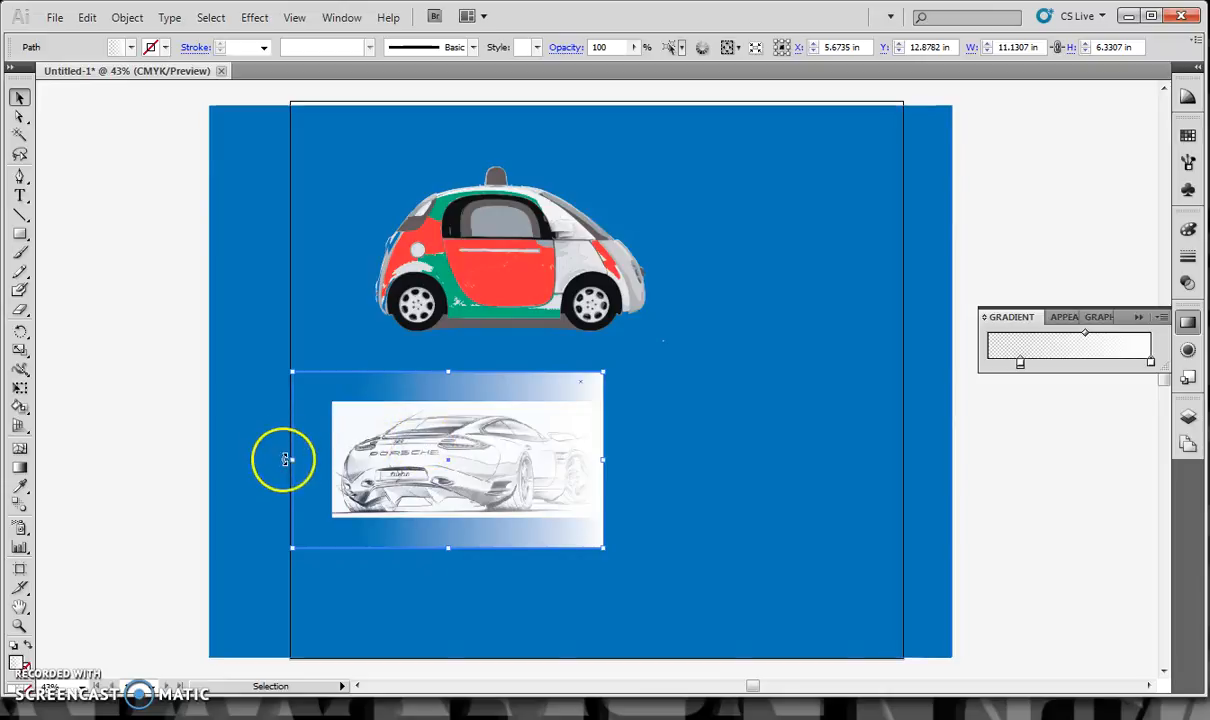
Resize the gradient rectangle to about 7.36 by 4.17 in to match the sketch's height, and shift its white gradient stop inward
left_click_drag(292, 454, 398, 477)
left_click_drag(500, 373, 494, 404)
left_click_drag(500, 548, 508, 517)
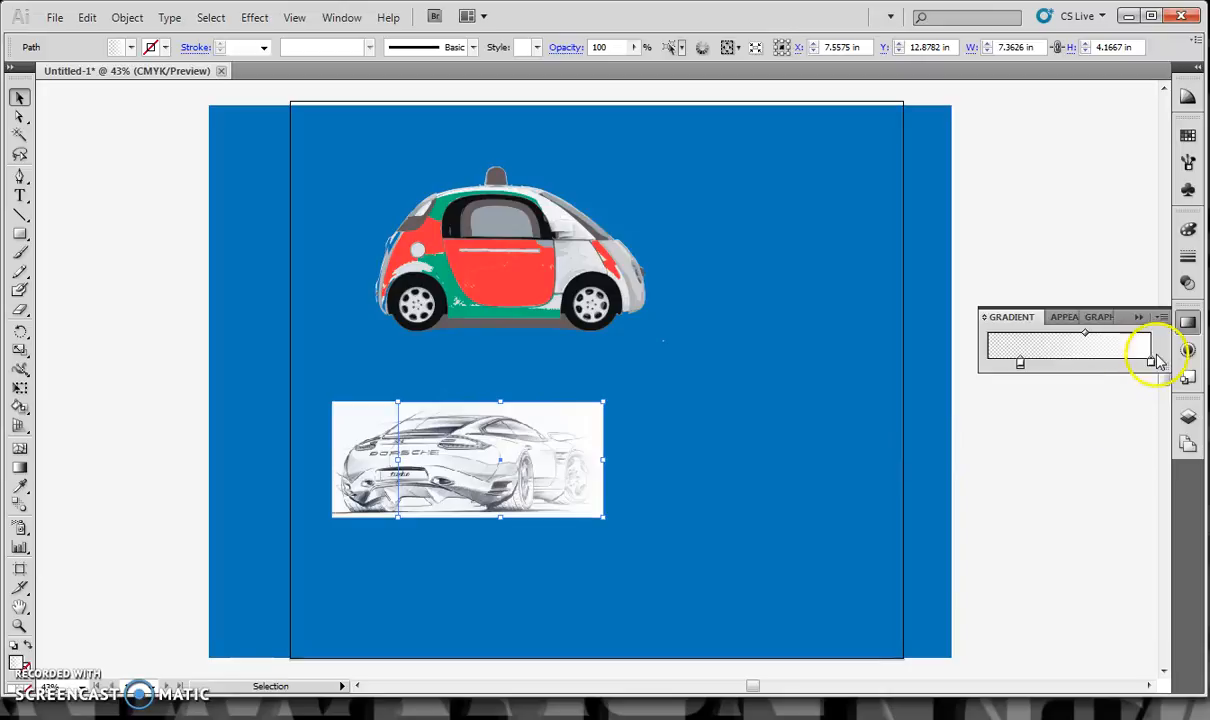
left_click_drag(1112, 368, 1053, 334)
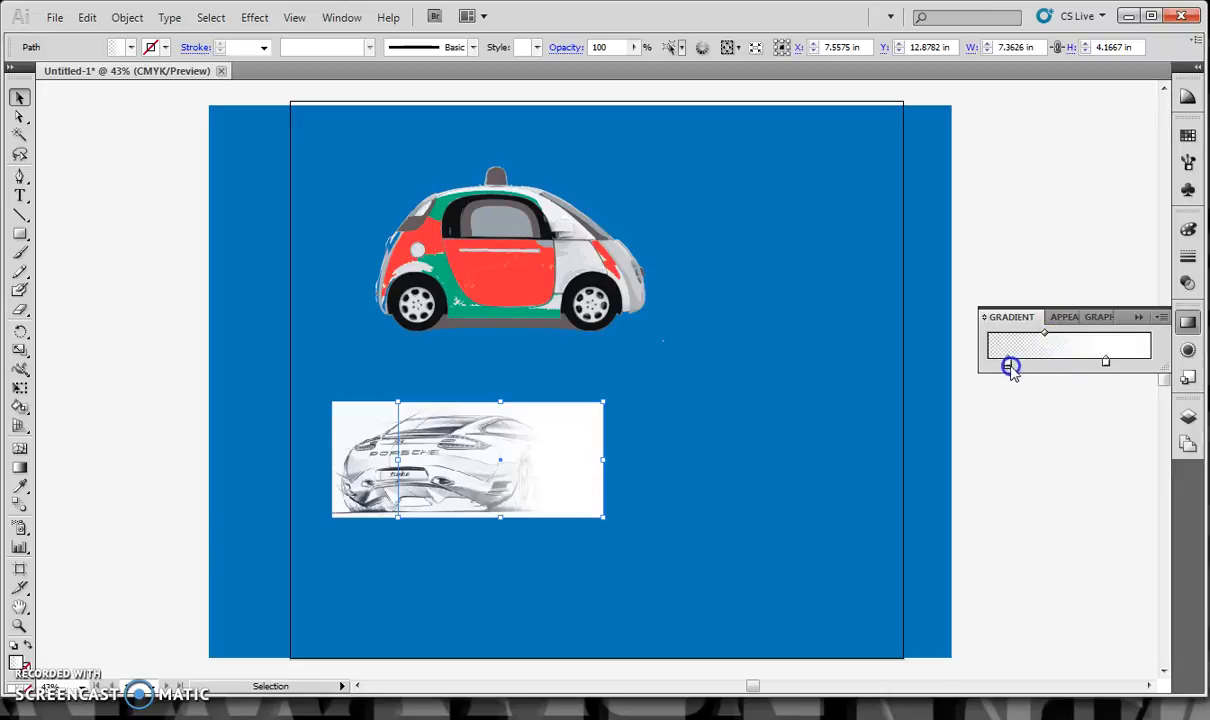
left_click_drag(1014, 366, 1117, 365)
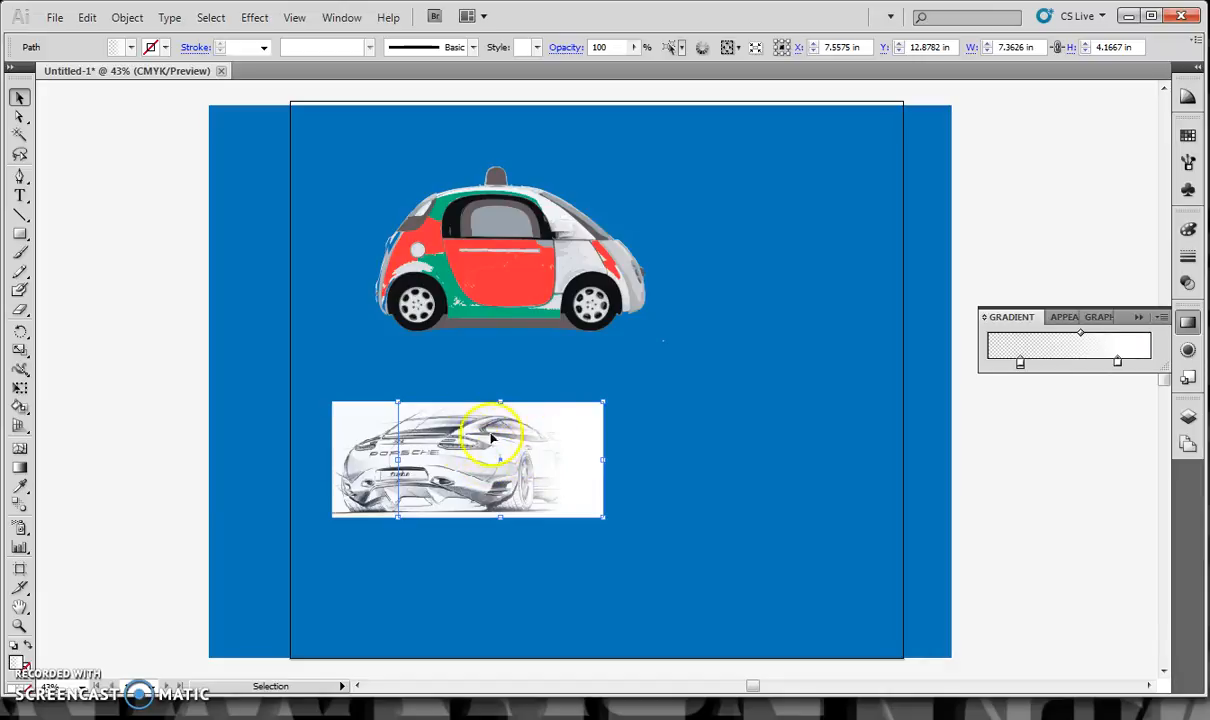
Compare the car sketch with and without the fade by repeatedly hiding and showing the gradient rectangle
left_click(1188, 417)
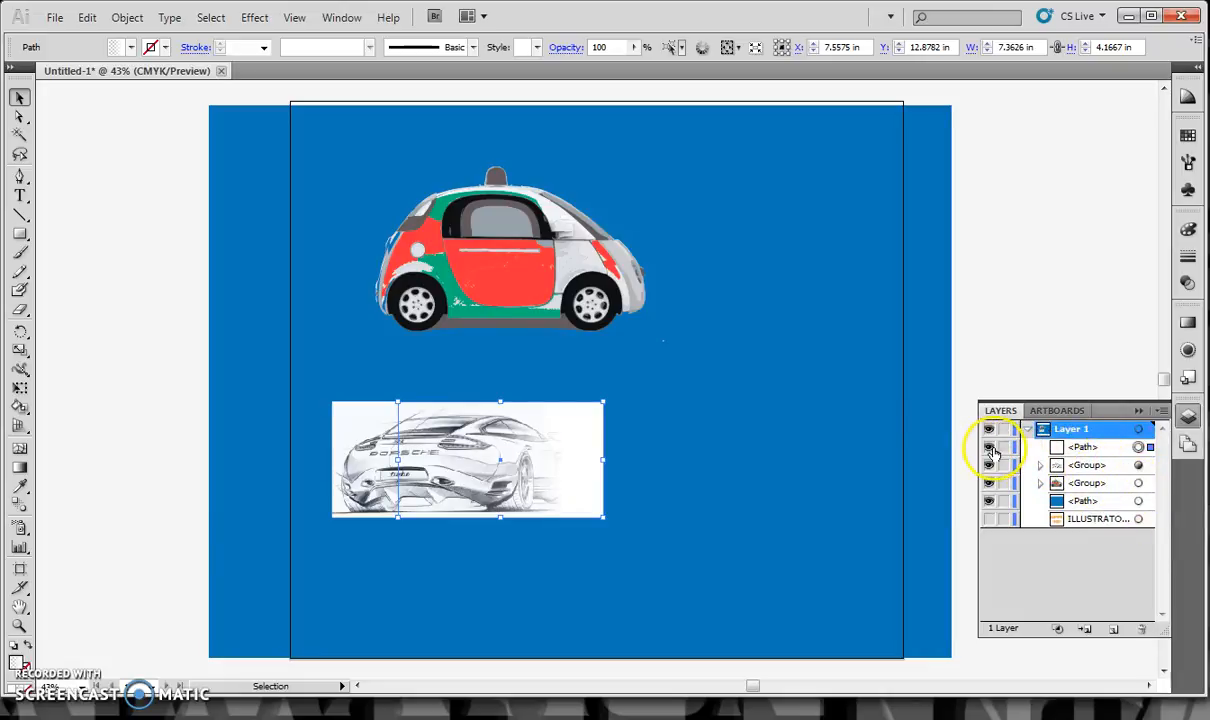
left_click(993, 448)
left_click(993, 448)
left_click(993, 448)
left_click(993, 448)
left_click(993, 448)
left_click(993, 448)
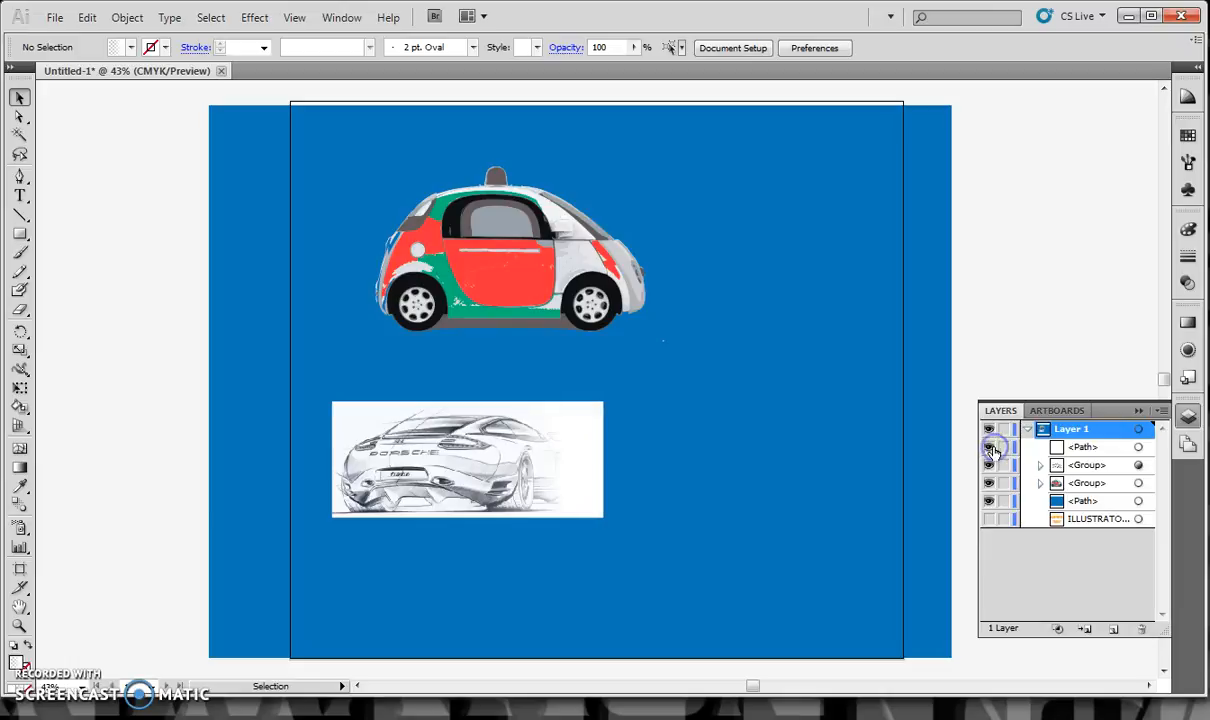
left_click(990, 448)
left_click(990, 448)
left_click(990, 448)
left_click(990, 448)
Group the gradient rectangle with the clipped car sketch, and move the group up and right, partly over the coloured car
left_click(540, 476)
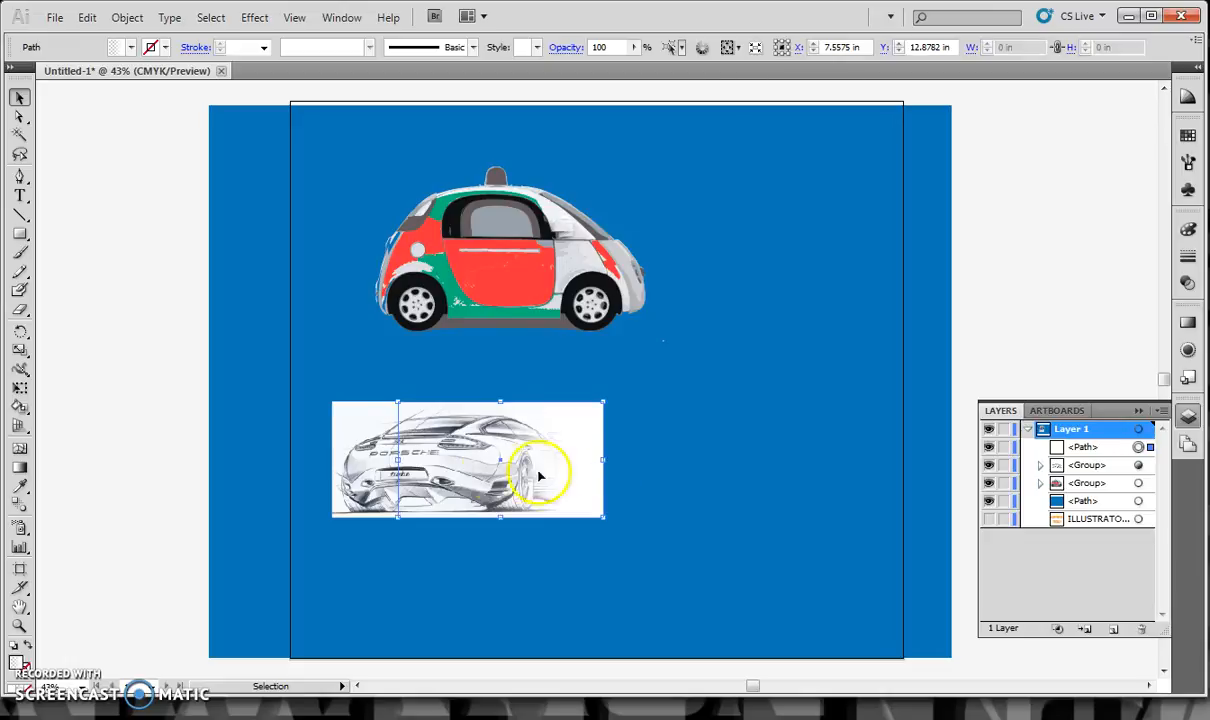
left_click(352, 480, "shift")
right_click(370, 475)
left_click(414, 558)
left_click(196, 403)
mouse_move(442, 429)
left_mouse_down()
mouse_move(582, 462)
mouse_move(712, 415)
mouse_move(653, 319)
mouse_move(701, 312)
left_mouse_up()
left_click(1013, 256)
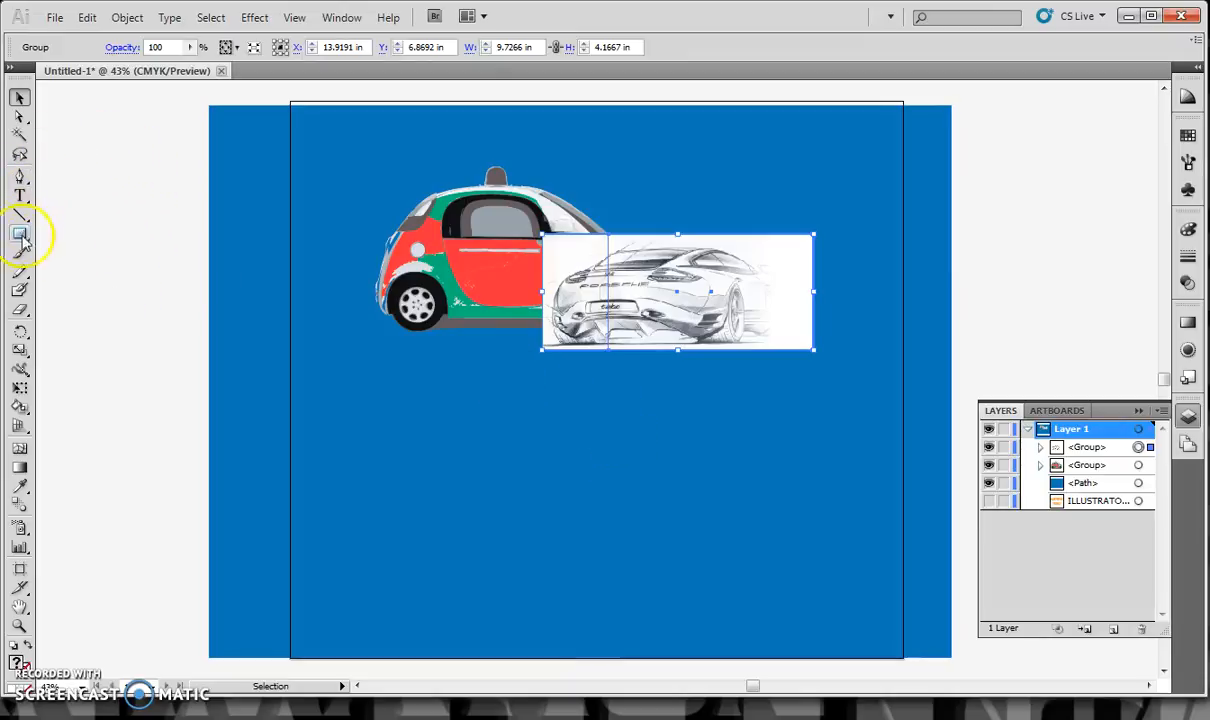
Draw a wavy freehand path about 16.96 by 2.64 in below the cars, and add "THIS IS MY SECURITY TEXT" along it
left_click(20, 271)
mouse_move(345, 514)
left_mouse_down()
mouse_move(359, 494)
mouse_move(559, 532)
mouse_move(765, 507)
mouse_move(820, 517)
left_mouse_up()
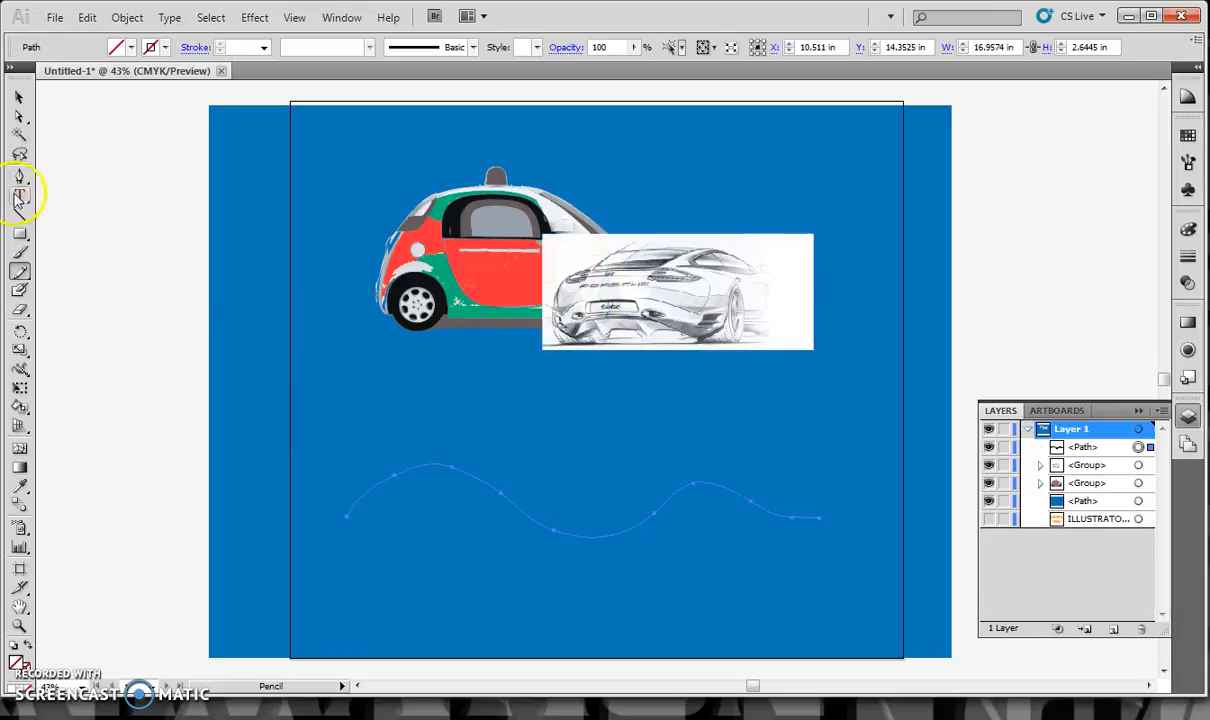
left_click_drag(20, 196, 59, 232)
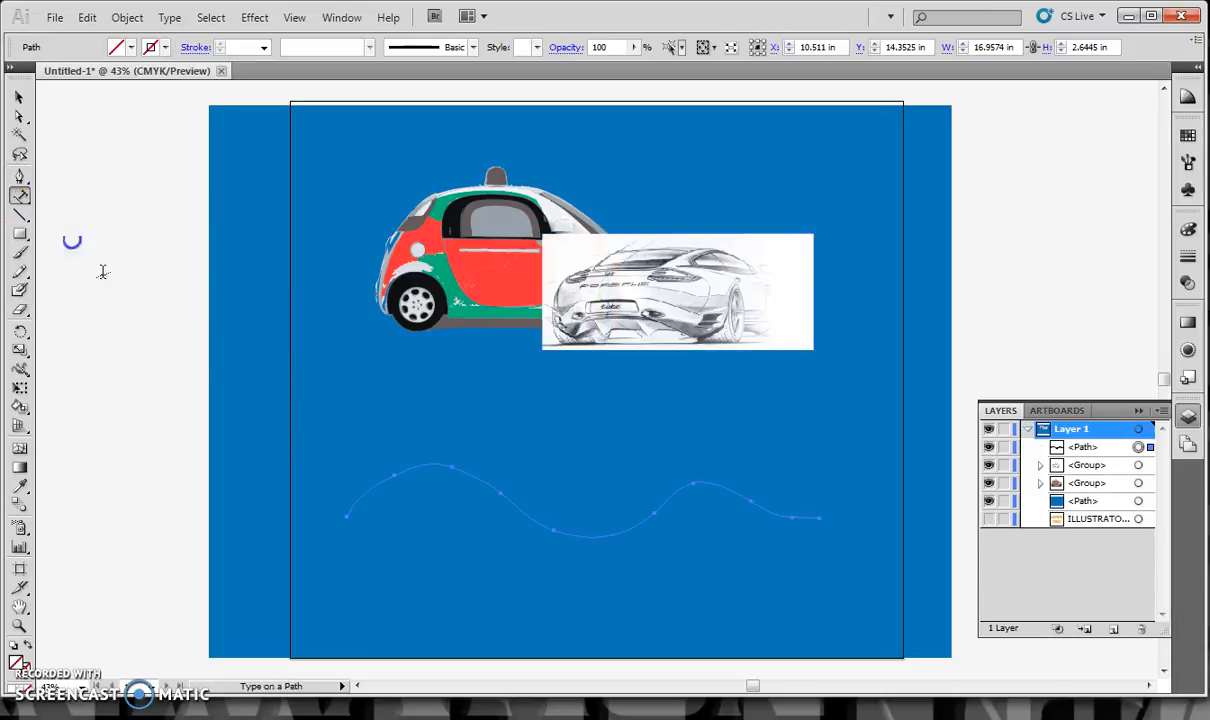
left_click(362, 497)
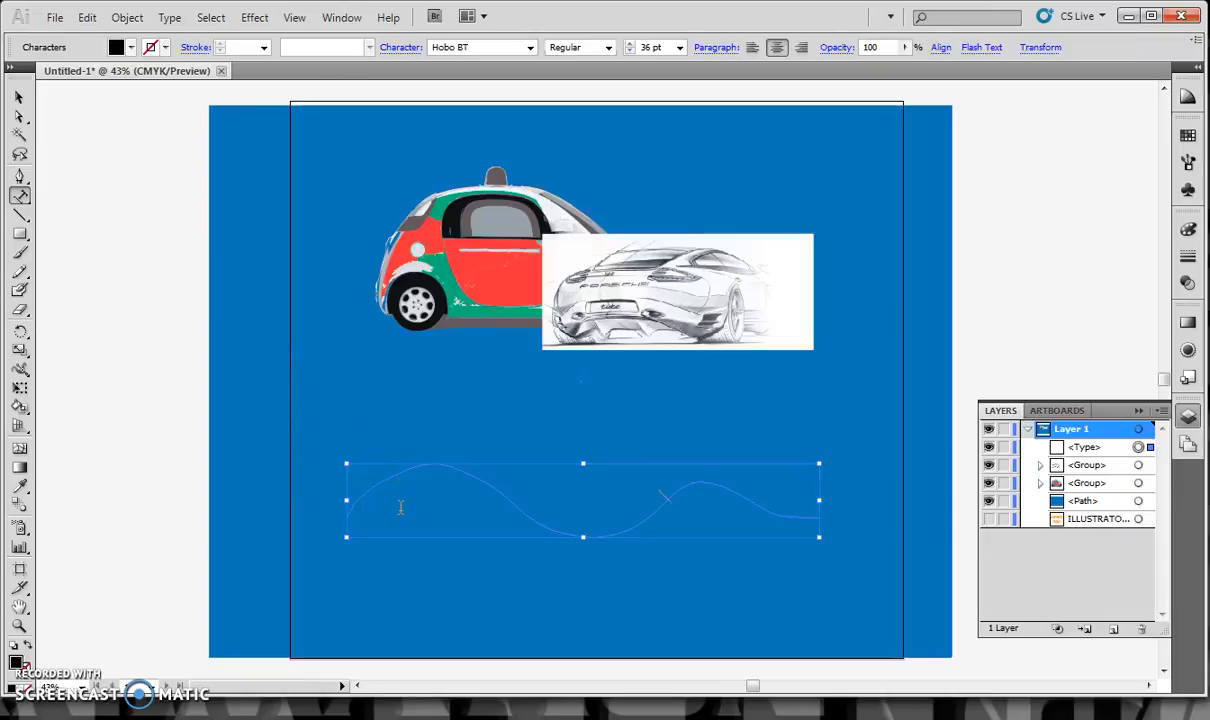
type("THIS IS MY SECURITY TEXT")
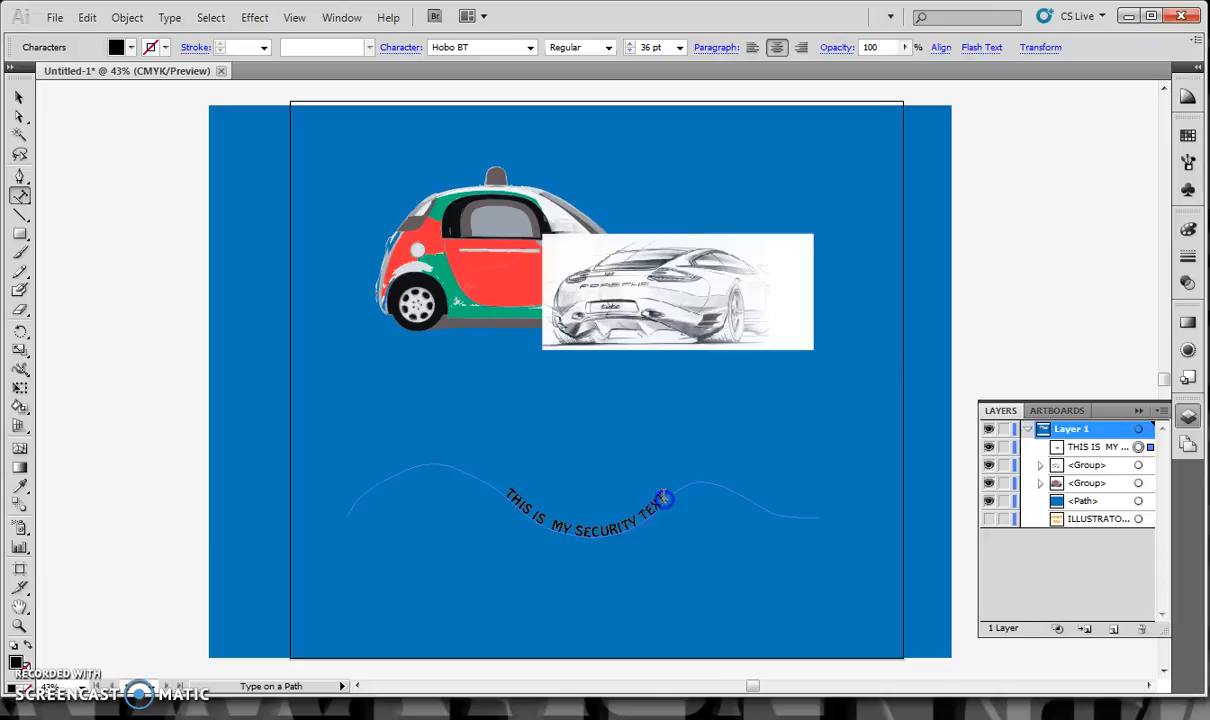
Copy the security text and paste it repeatedly after itself to fill the whole wavy path
left_click_drag(665, 498, 480, 470)
key("ctrl+c")
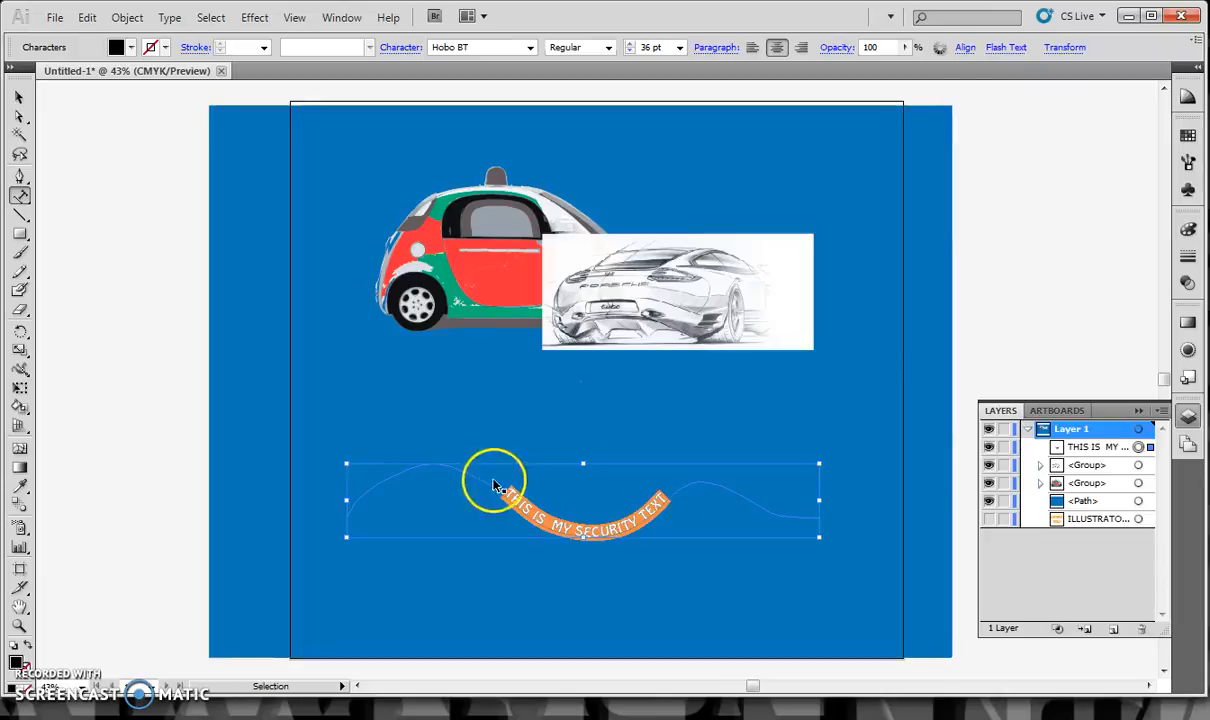
left_click(672, 490)
key("ctrl+v")
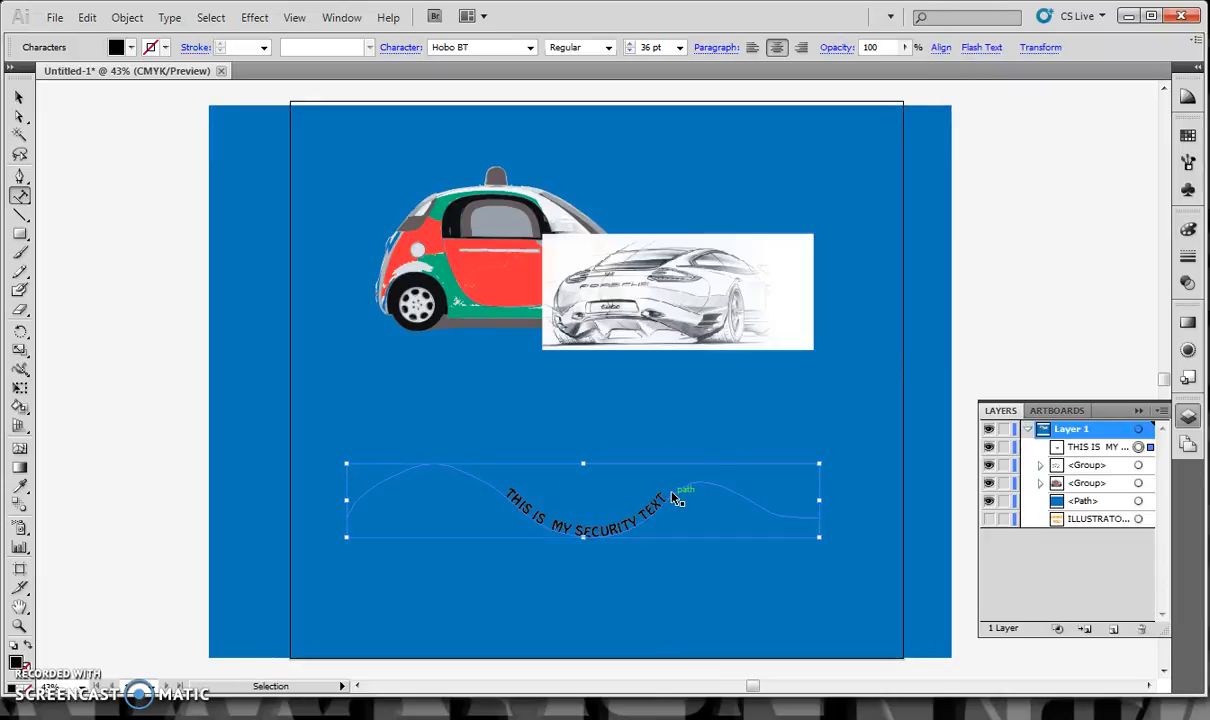
key("ctrl+v")
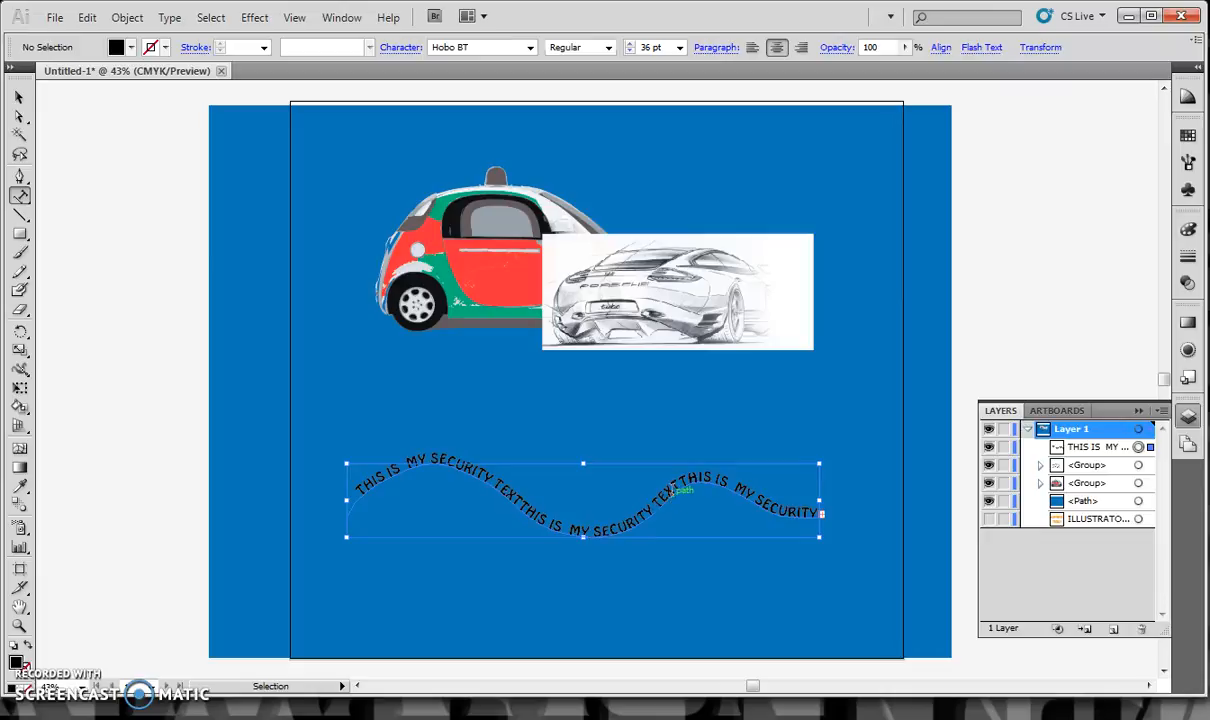
Duplicate the wavy security text above and below itself to build six closely stacked rows
left_click(21, 98)
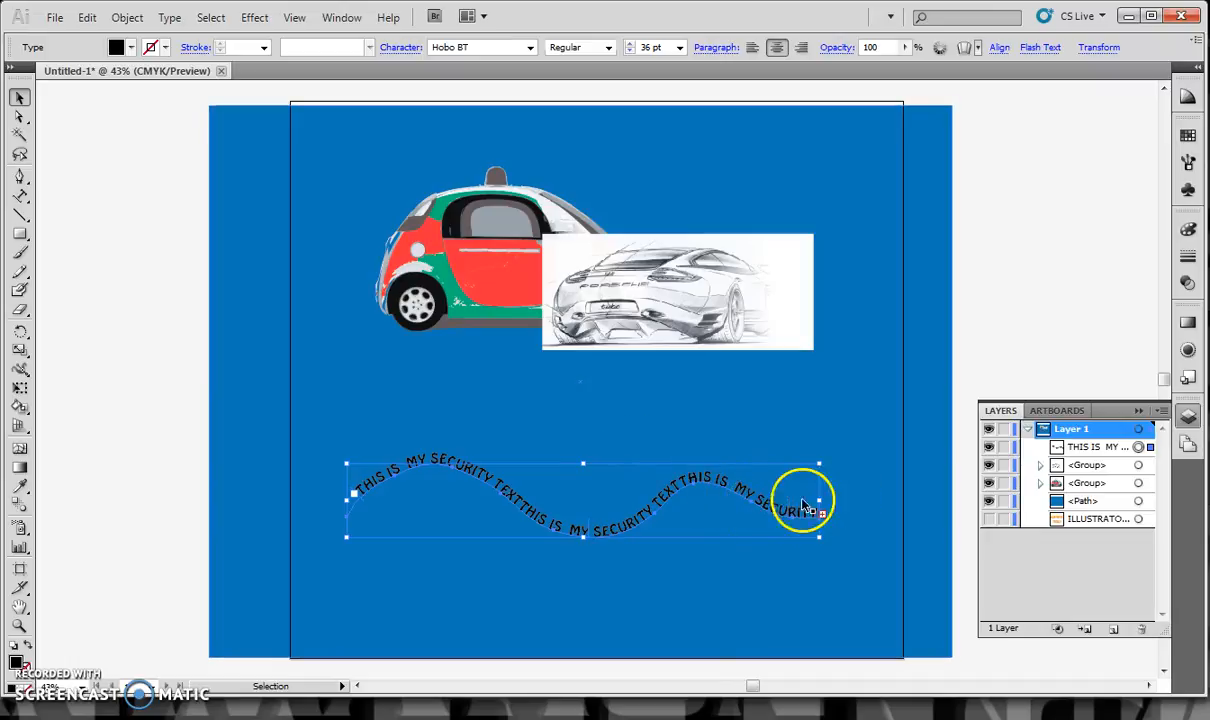
left_click_drag(760, 512, 741, 441)
left_click_drag(602, 481, 595, 617)
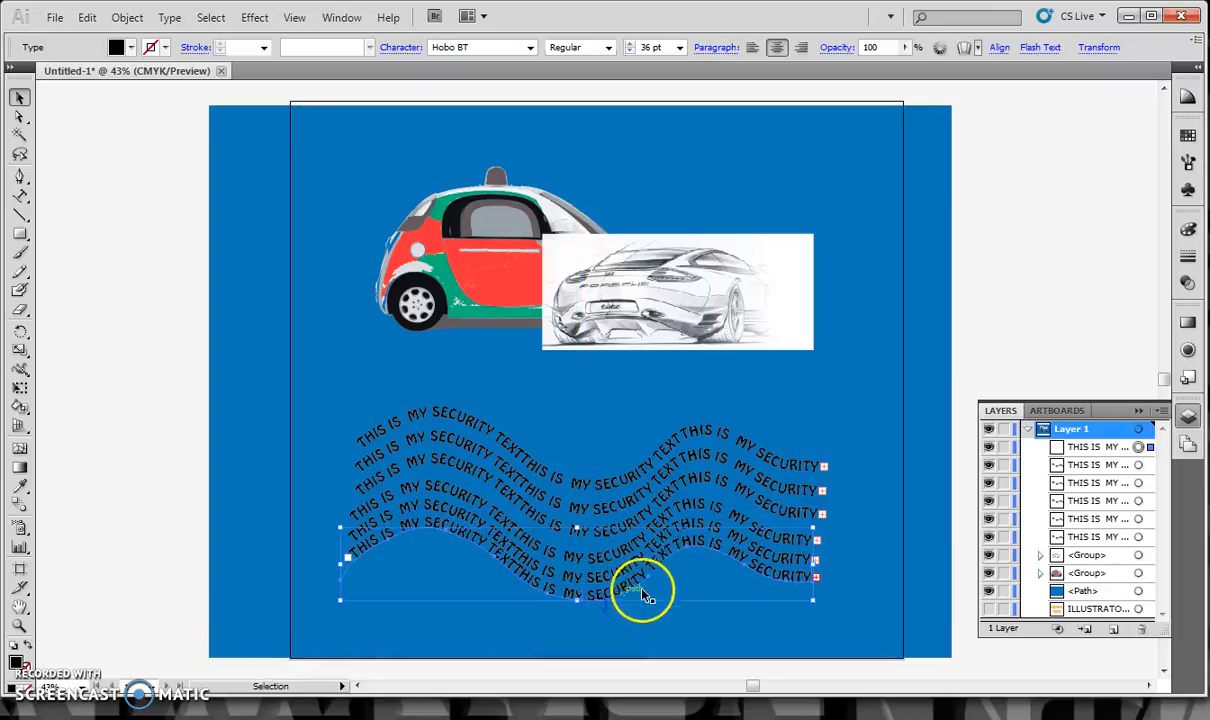
Select the six wavy text rows without the blue backdrop and scale them down to about 7.37 pt type
left_click_drag(122, 398, 499, 581)
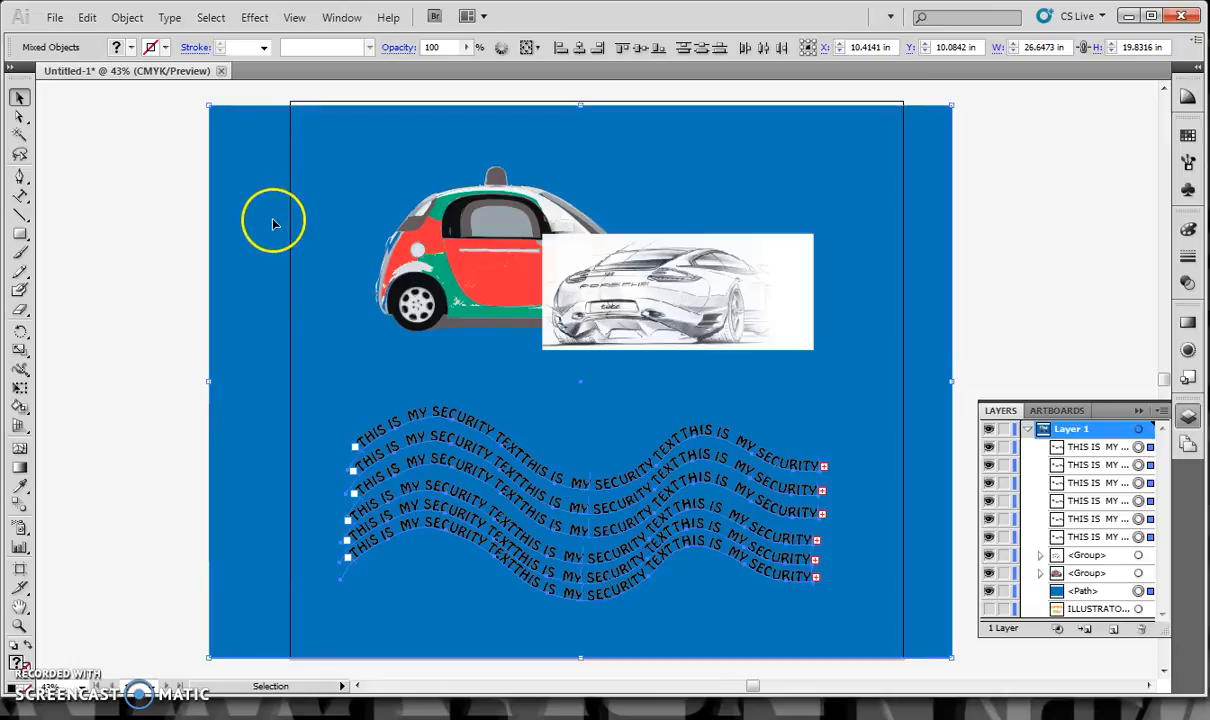
left_click(317, 272, "shift")
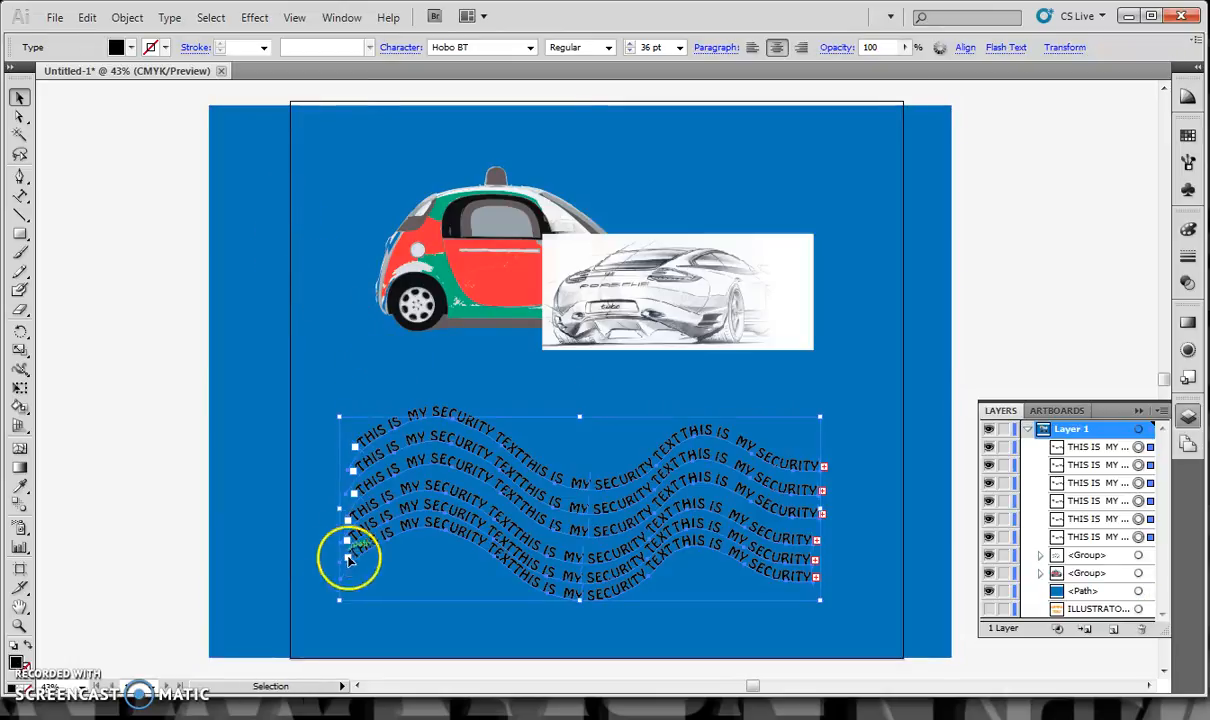
mouse_move(341, 601)
left_mouse_down()
mouse_move(372, 646)
mouse_move(505, 527)
mouse_move(502, 505)
mouse_move(541, 473)
mouse_move(592, 463)
left_mouse_up()
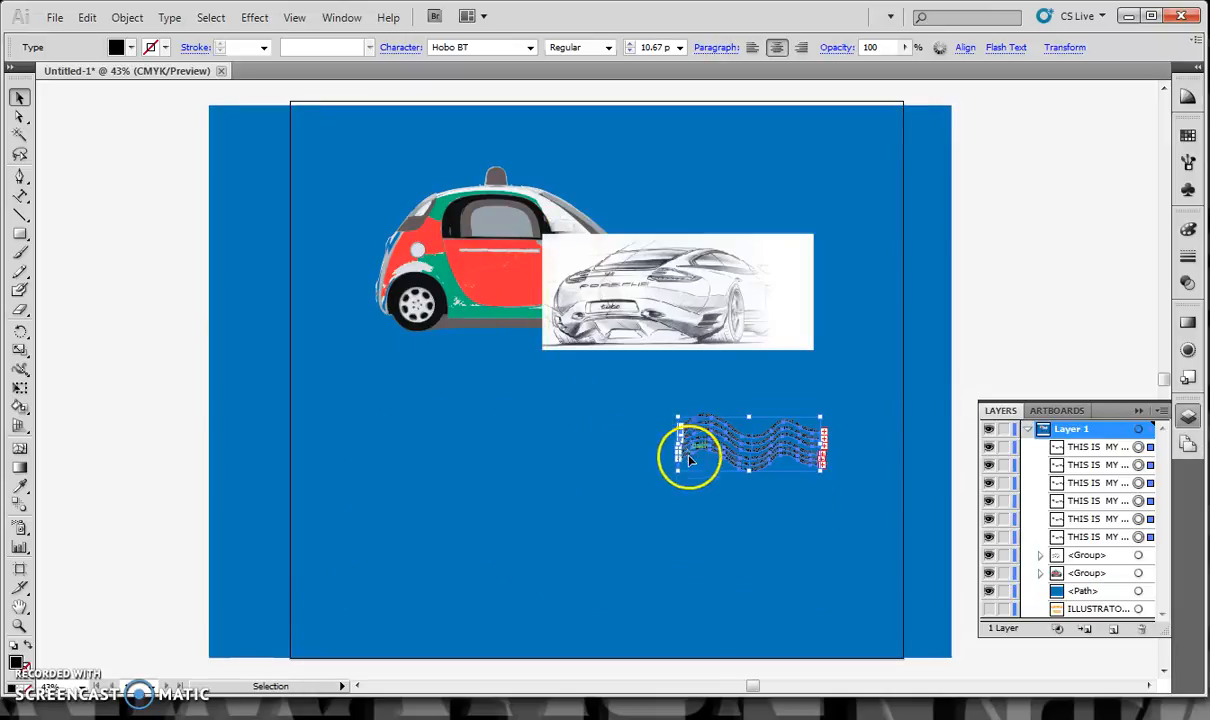
left_click_drag(680, 473, 721, 455)
Rotate the small wavy text rows upright, place them over the sketch's faded right end, and fine-tune one row's position
mouse_move(800, 461)
left_mouse_down()
mouse_move(808, 342)
mouse_move(790, 346)
mouse_move(826, 352)
mouse_move(803, 268)
mouse_move(787, 345)
mouse_move(792, 308)
mouse_move(799, 295)
mouse_move(806, 303)
left_mouse_up()
left_click(829, 451)
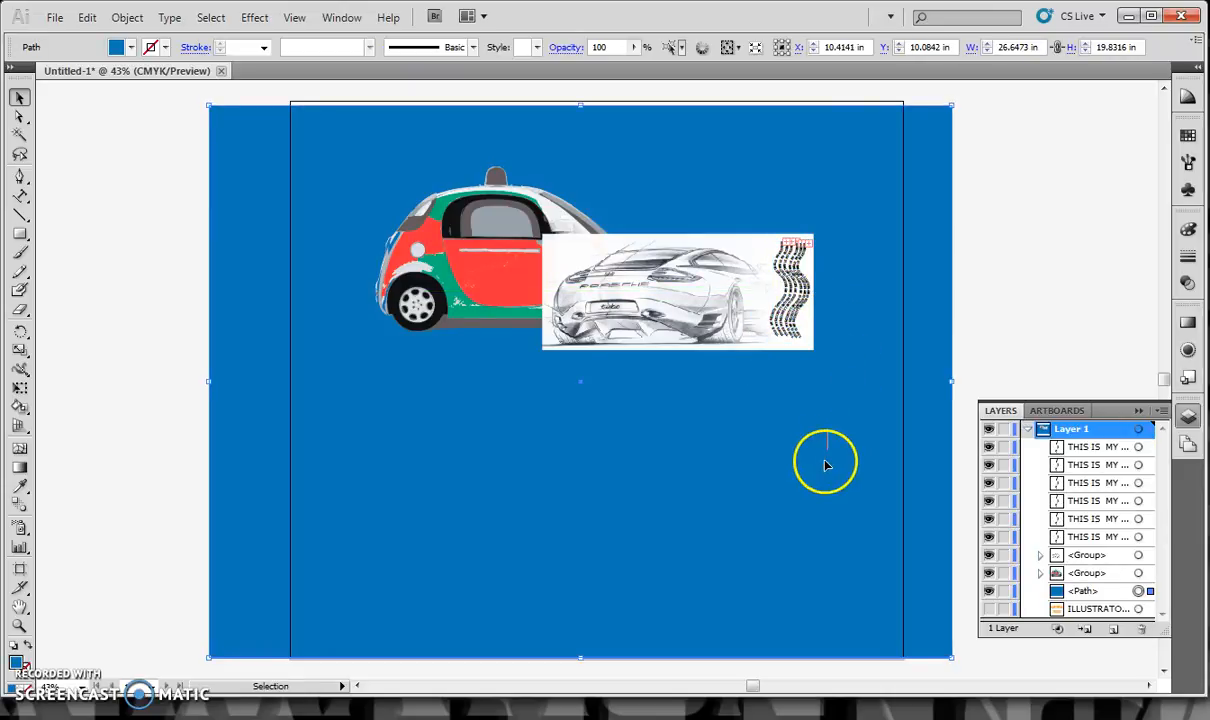
left_click(797, 322)
mouse_move(797, 322)
left_mouse_down()
mouse_move(824, 238)
mouse_move(787, 313)
mouse_move(800, 325)
left_mouse_up()
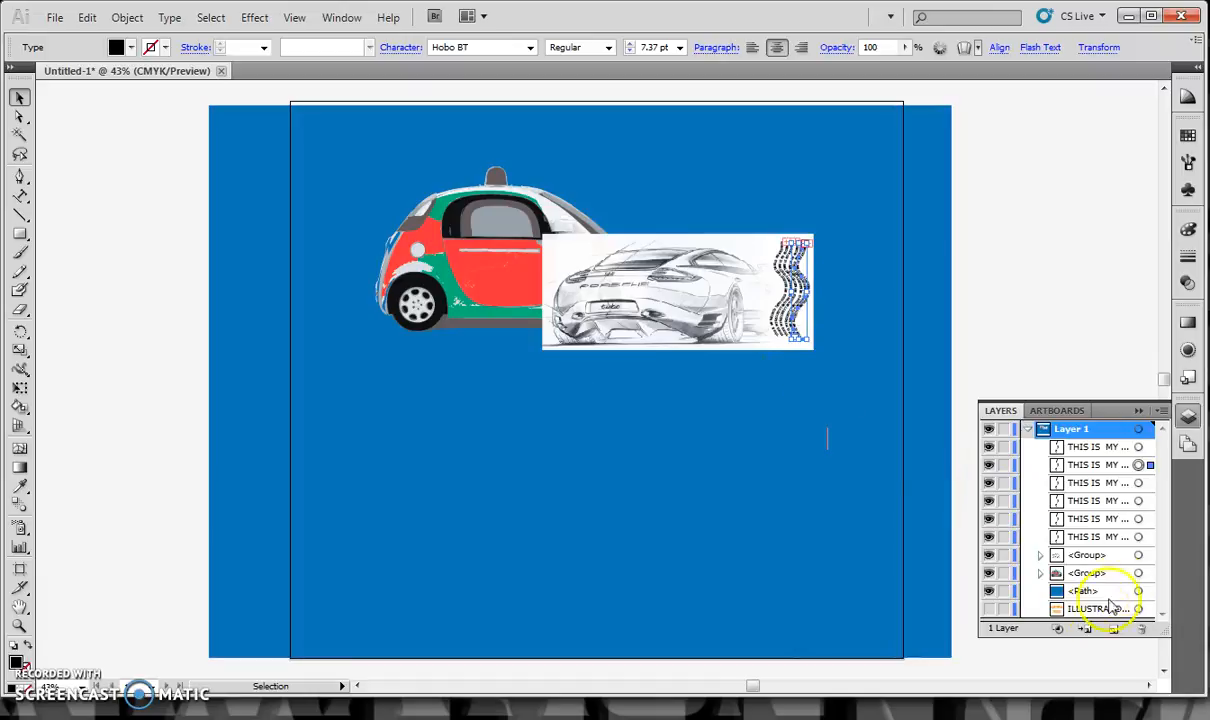
Bring the hidden "ILLUSTRATOR TRICKS 2" title to the front of the layer and make it visible
left_click_drag(1020, 617, 1102, 448)
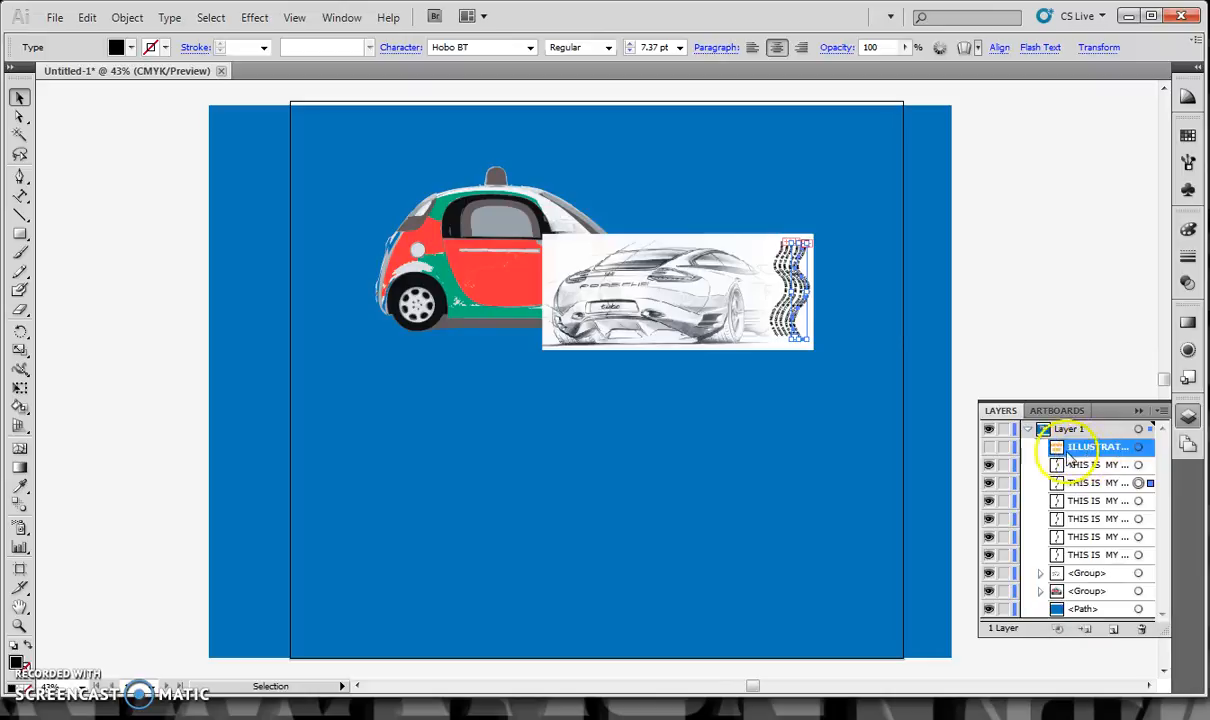
left_click(990, 448)
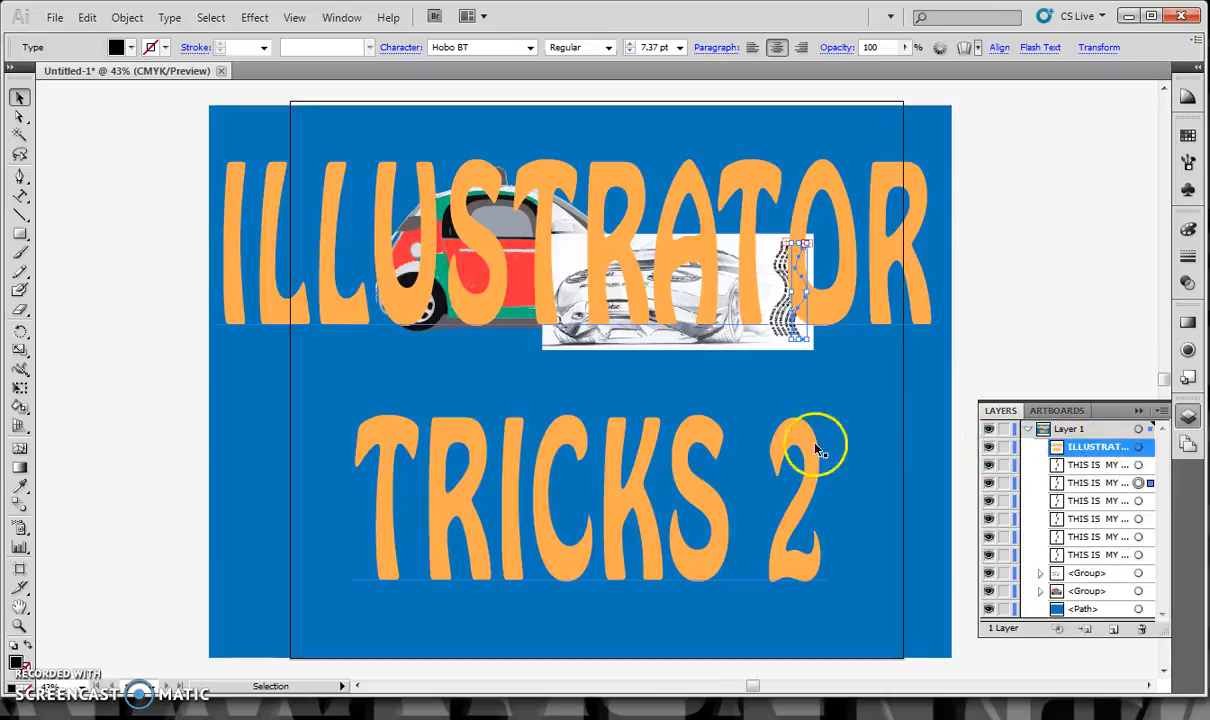